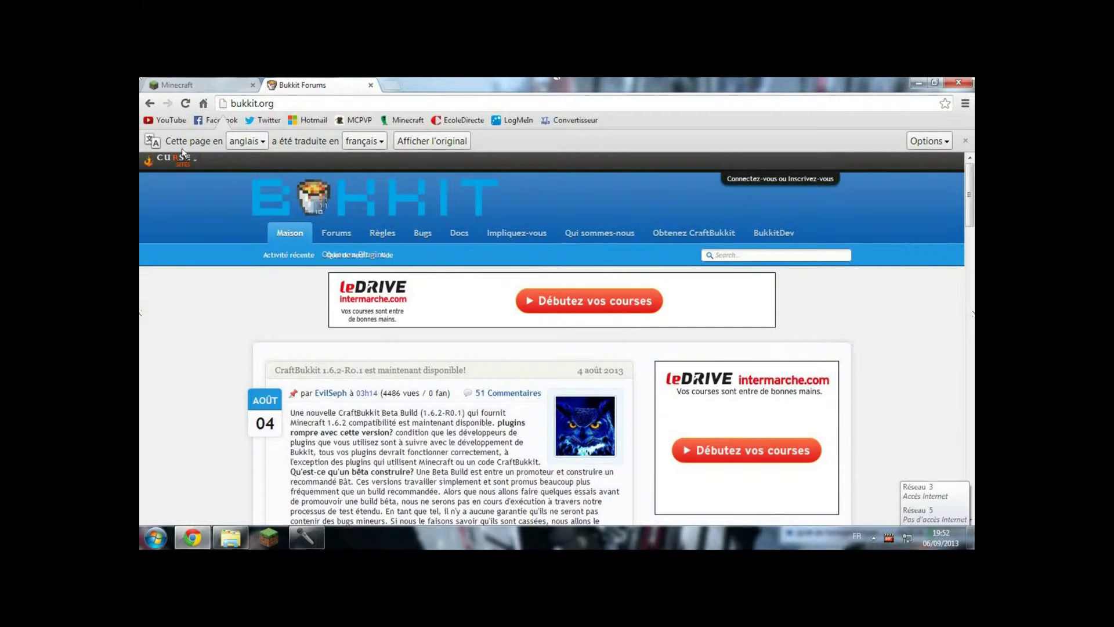
Step: Open the download page on minecraft.net and show its multiplayer server section in the original language
{"action": "left_click", "coordinate": [176, 83]}
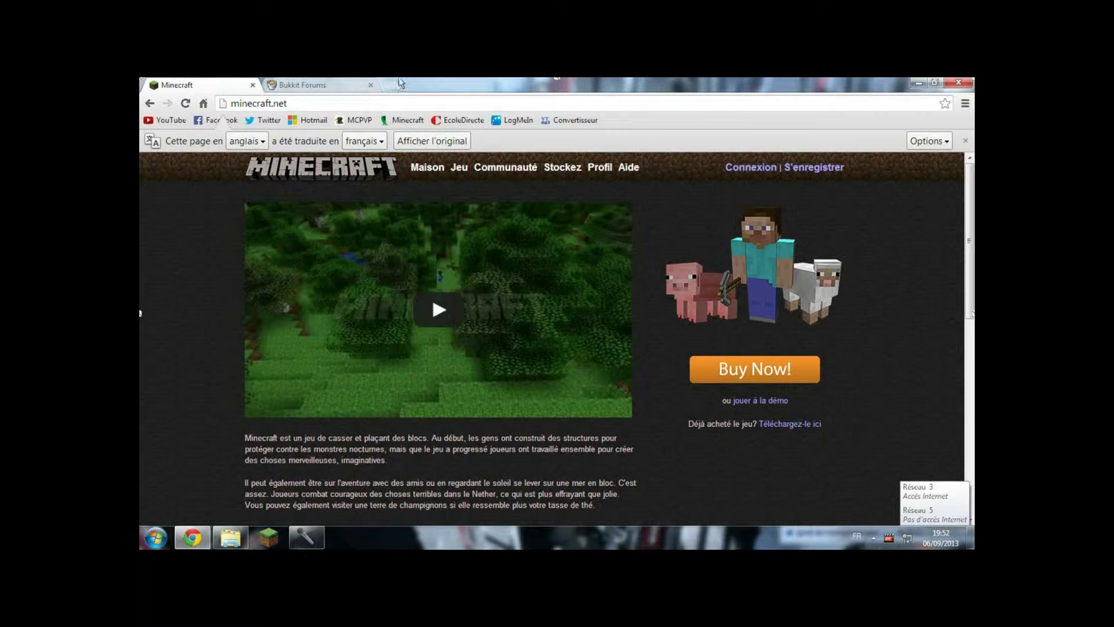
{"action": "left_click", "coordinate": [340, 82]}
{"action": "left_click", "coordinate": [176, 84]}
{"action": "left_click", "coordinate": [429, 144]}
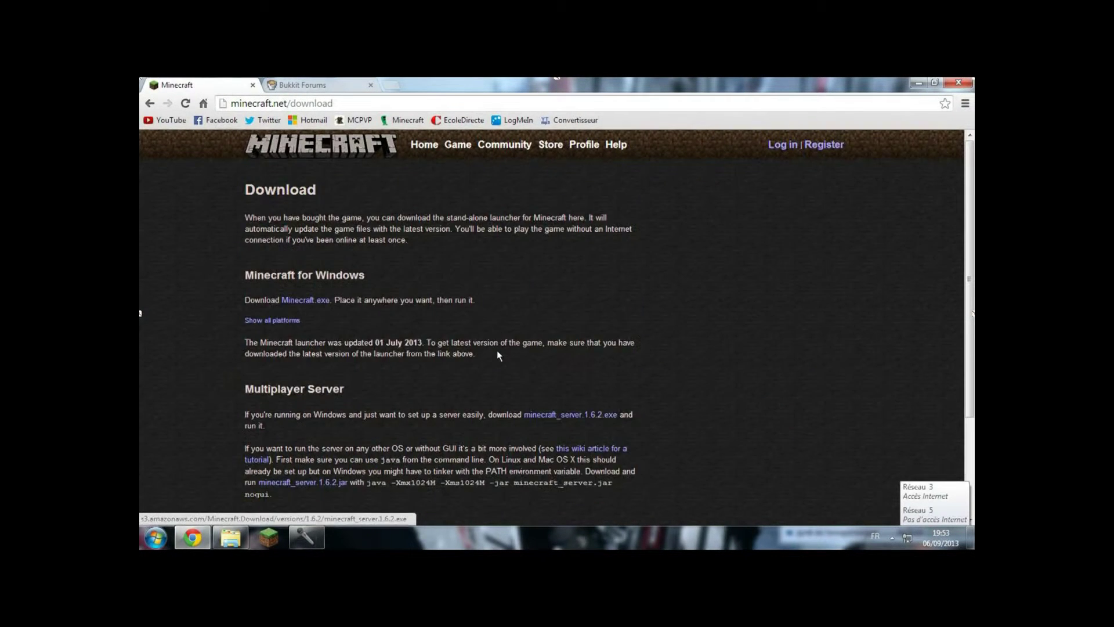
{"action": "scroll", "coordinate": [497, 350], "scroll_direction": "down", "scroll_amount": 3}
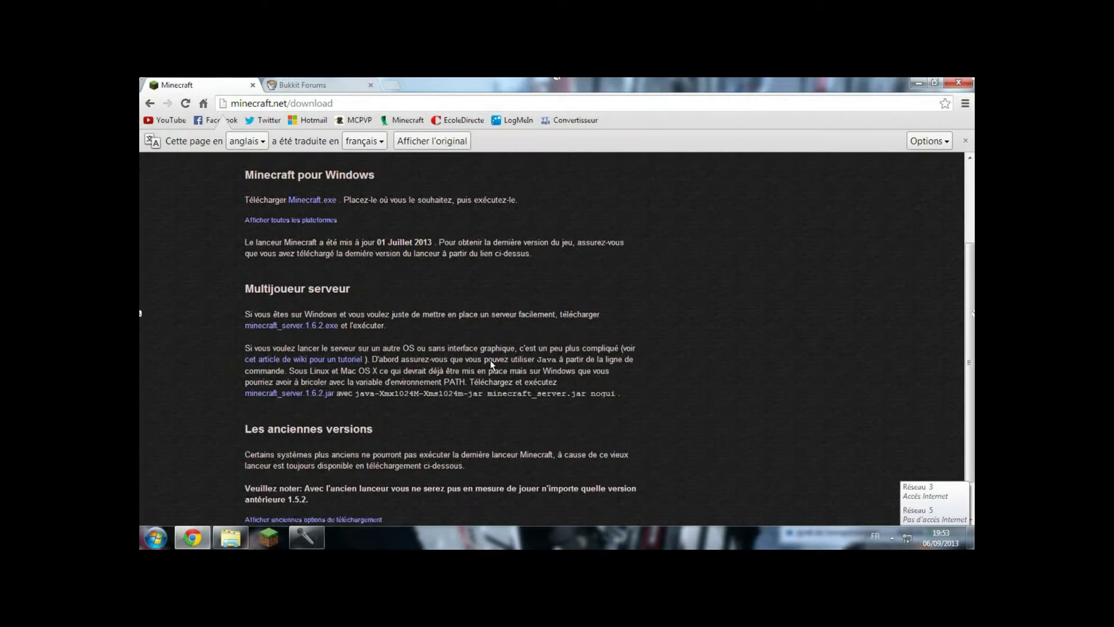
{"action": "left_click", "coordinate": [424, 141]}
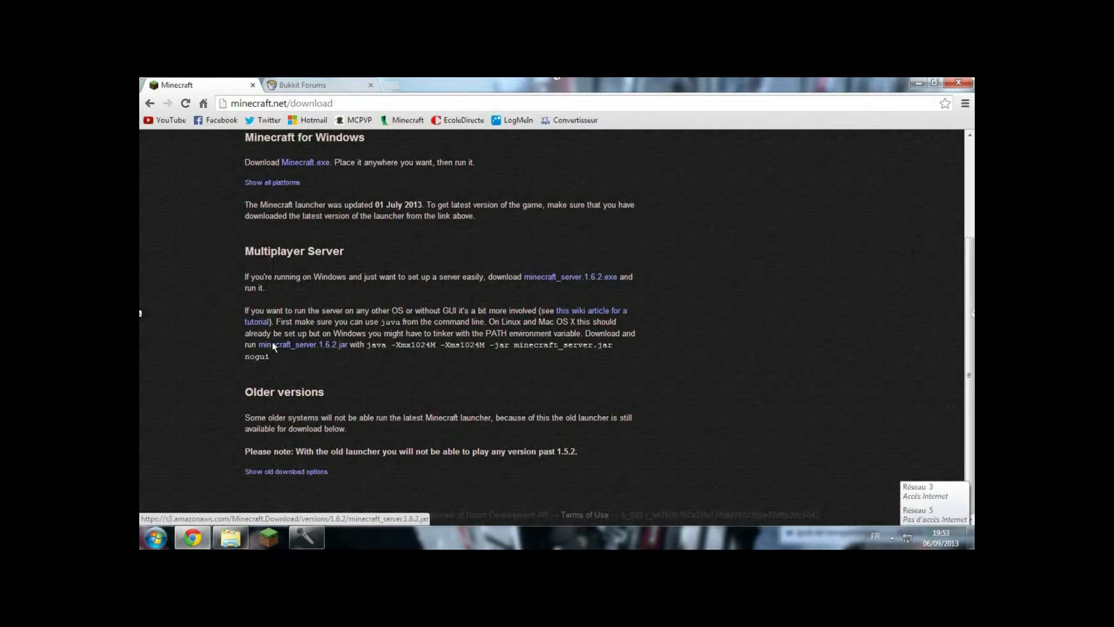
Step: Start downloading minecraft_server.1.6.2.exe from the multiplayer server section and cancel the download
{"action": "left_click", "coordinate": [575, 282]}
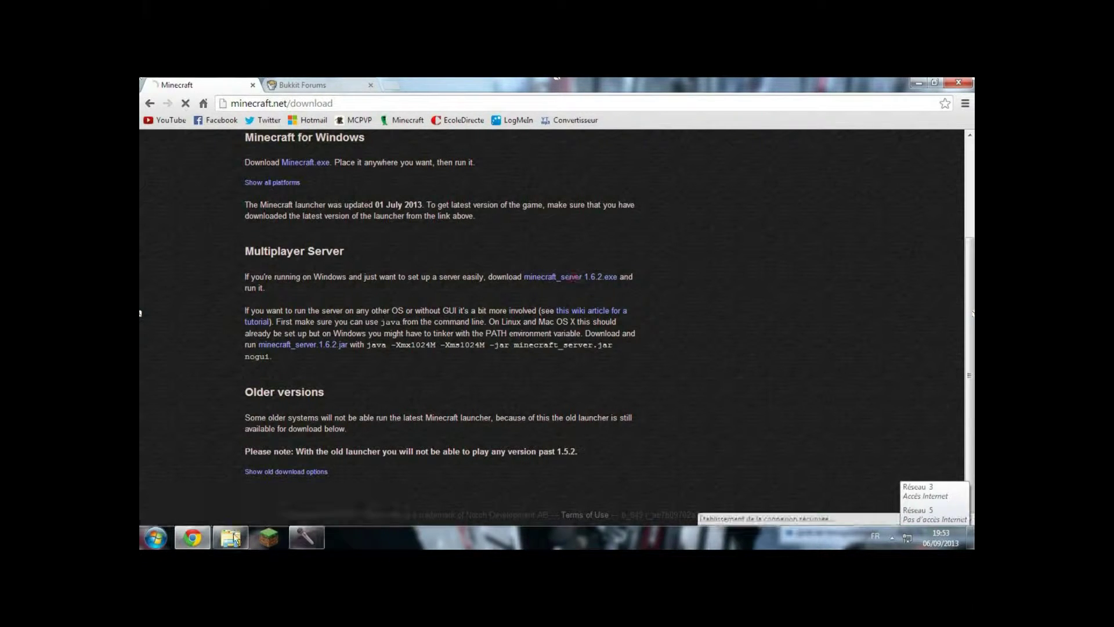
{"action": "right_click", "coordinate": [186, 518]}
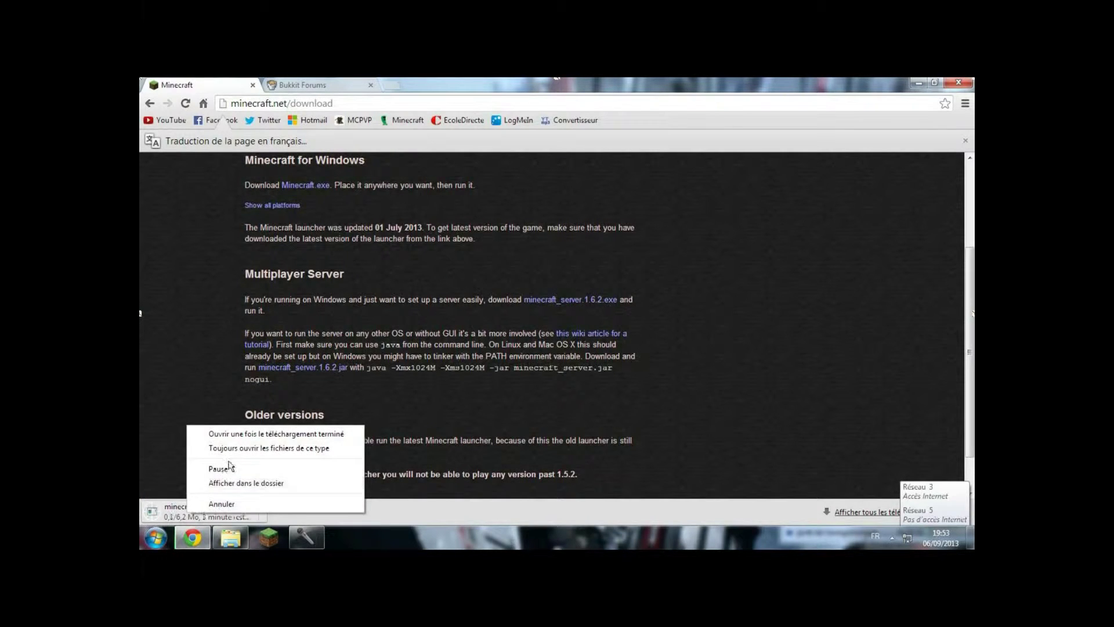
{"action": "left_click", "coordinate": [223, 505]}
Step: Switch to Windows Explorer and open the Tuto folder on the desktop
{"action": "left_click", "coordinate": [239, 543]}
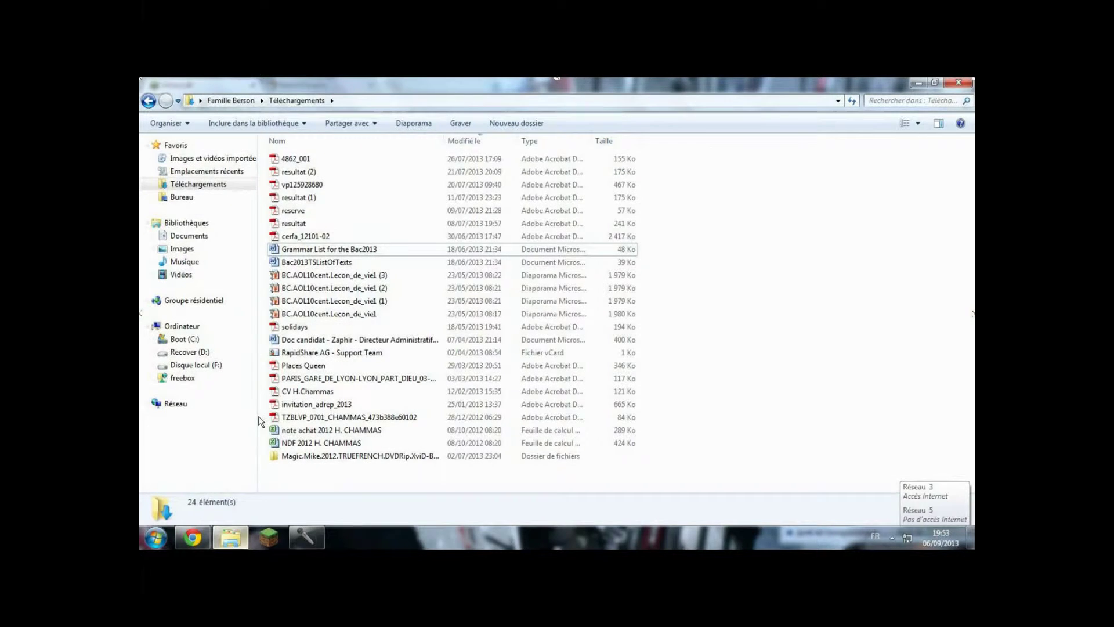
{"action": "left_click", "coordinate": [225, 199]}
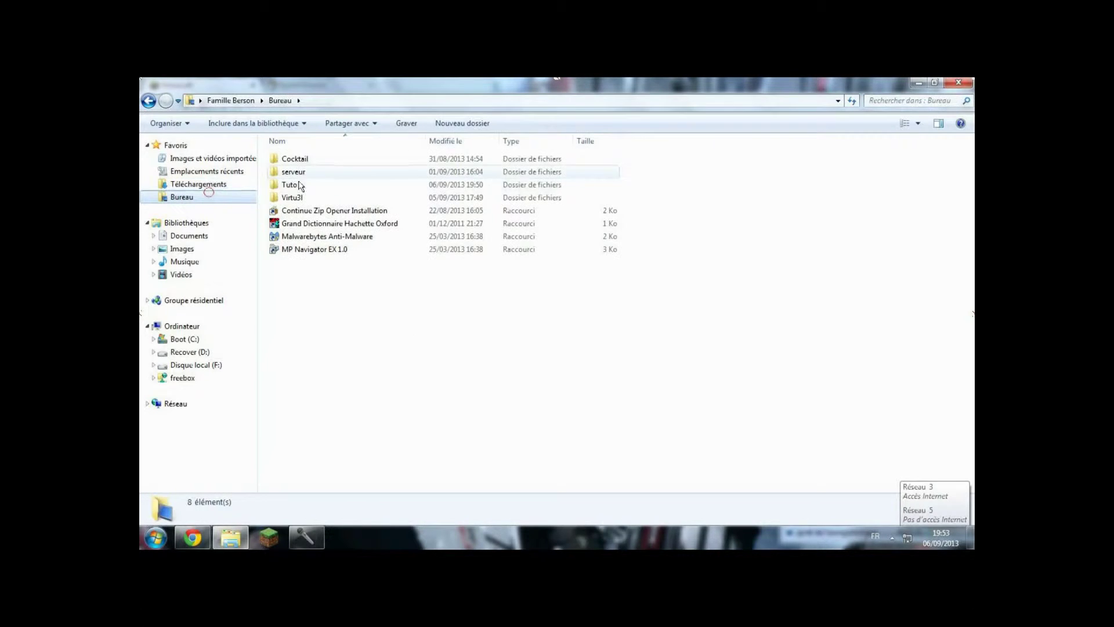
{"action": "double_click", "coordinate": [297, 183]}
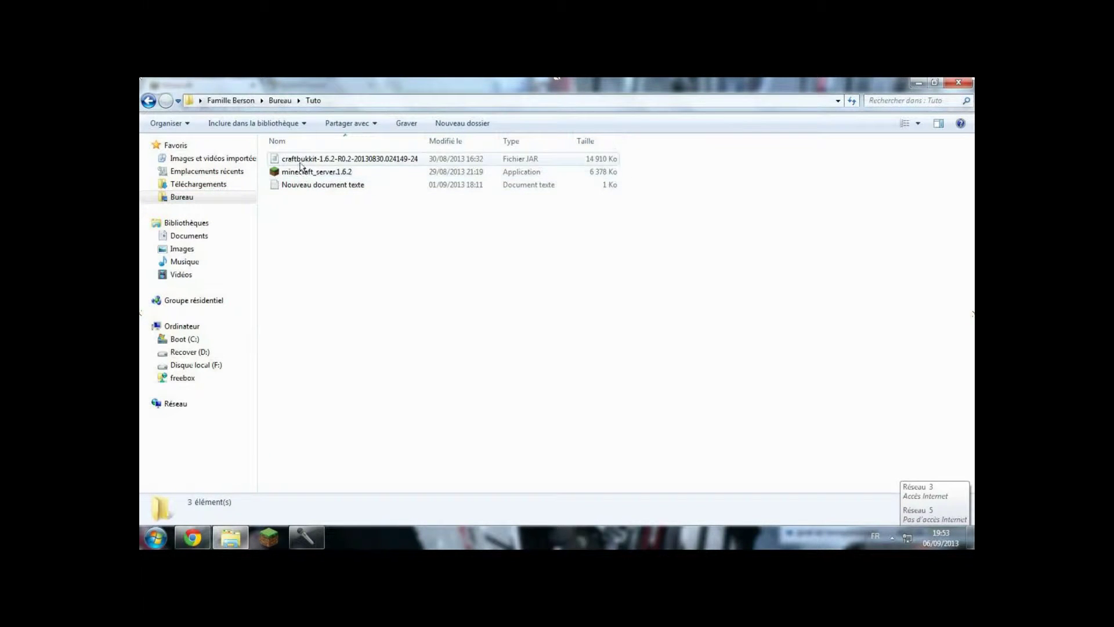
Step: Switch to Chrome, show the Bukkit site in its original language and open the CraftBukkit 1.6.2-R0.1 announcement
{"action": "left_click", "coordinate": [193, 538]}
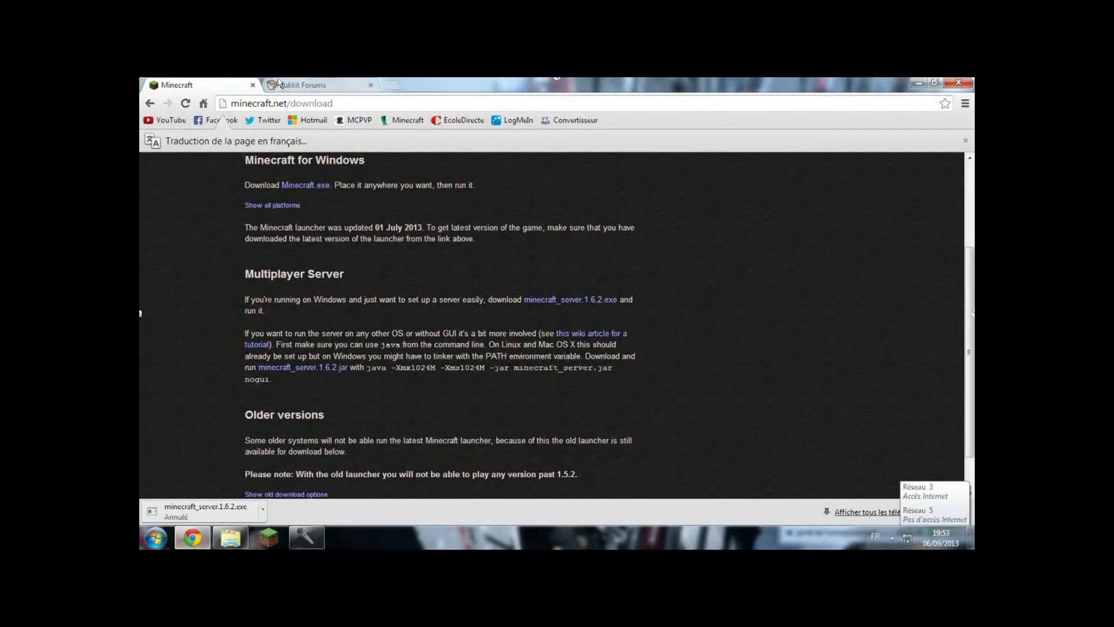
{"action": "left_click", "coordinate": [296, 84]}
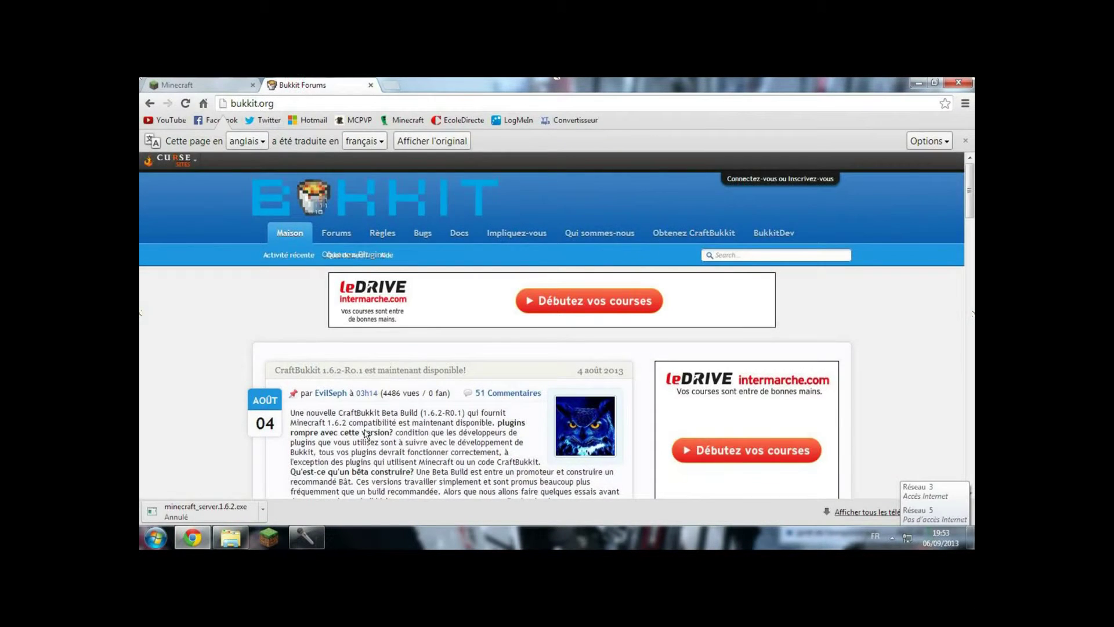
{"action": "scroll", "coordinate": [317, 334], "scroll_direction": "down", "scroll_amount": 2}
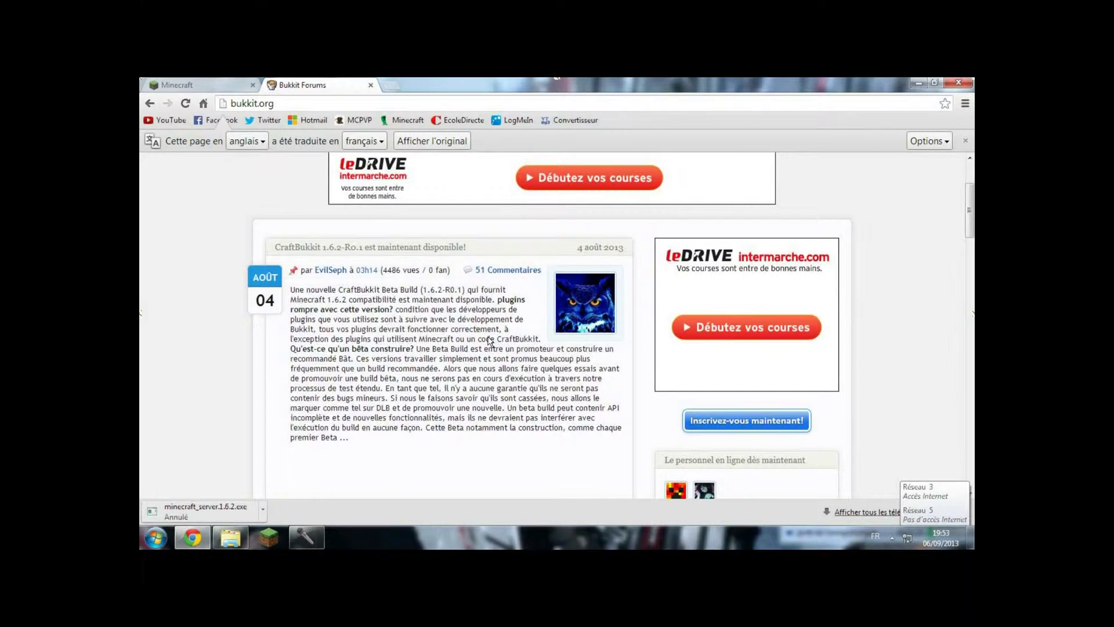
{"action": "left_click", "coordinate": [434, 141]}
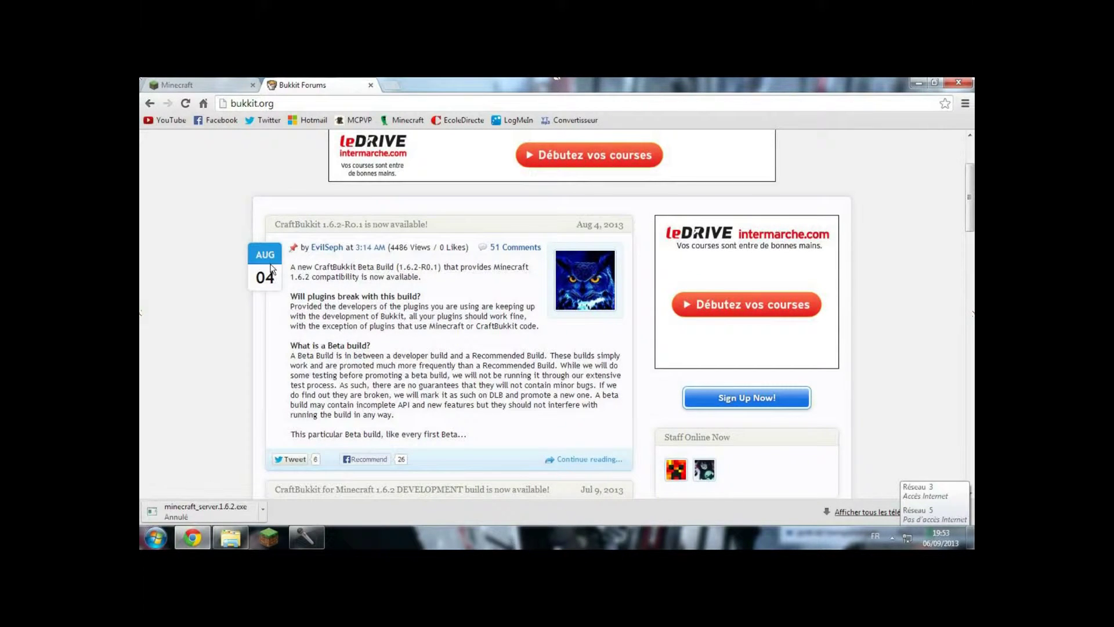
{"action": "left_click", "coordinate": [348, 226]}
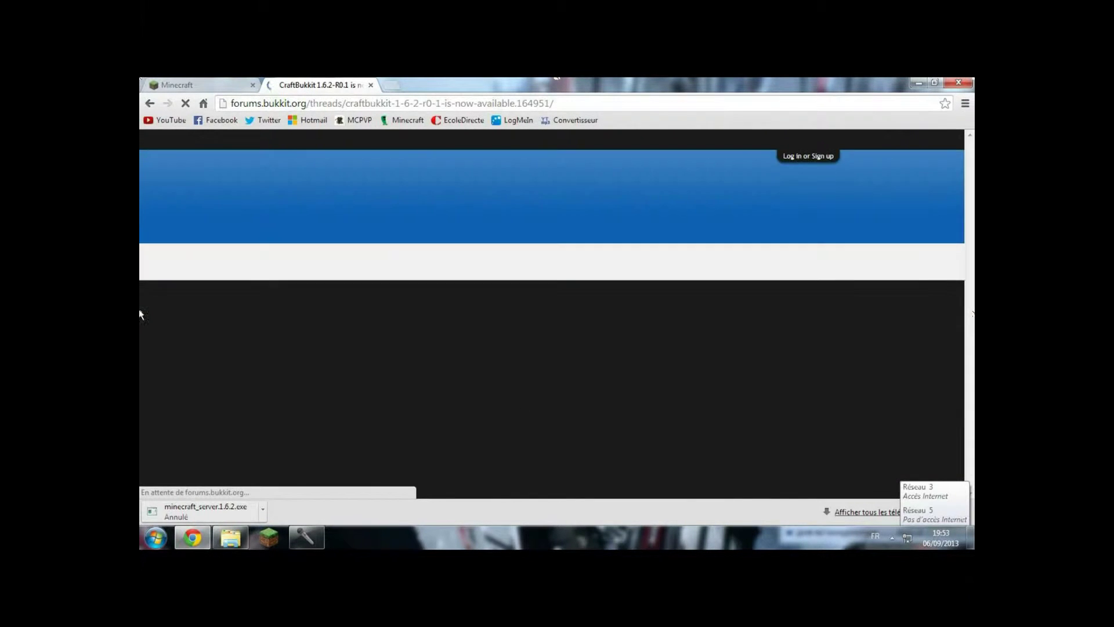
Step: Start the CraftBukkit 1.6.2-R0.1 download from the announcement post and discard the file
{"action": "scroll", "coordinate": [410, 385], "scroll_direction": "down", "scroll_amount": 6}
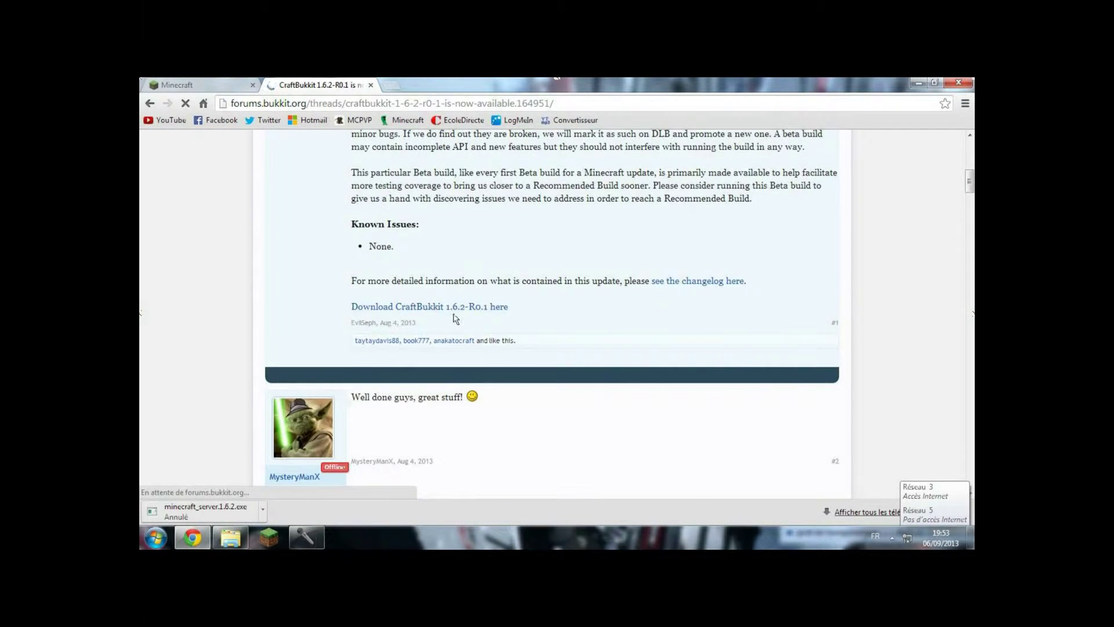
{"action": "left_click", "coordinate": [436, 307]}
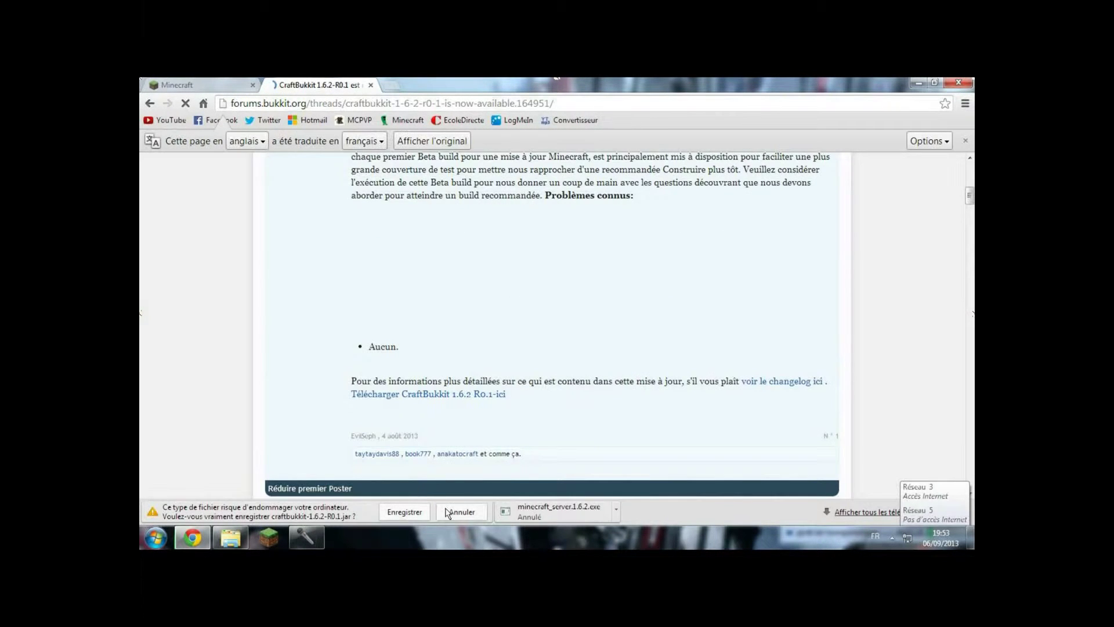
{"action": "left_click", "coordinate": [447, 509]}
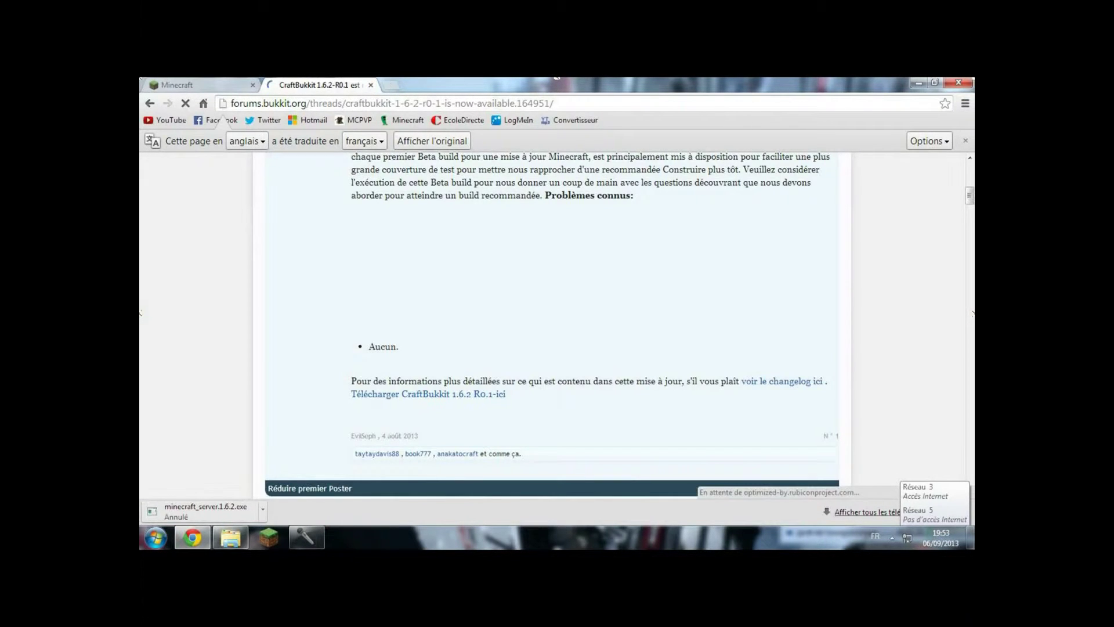
Step: Switch back to Windows Explorer and create a folder named Serveur inside the Tuto folder
{"action": "left_click", "coordinate": [230, 538]}
{"action": "left_click", "coordinate": [305, 159]}
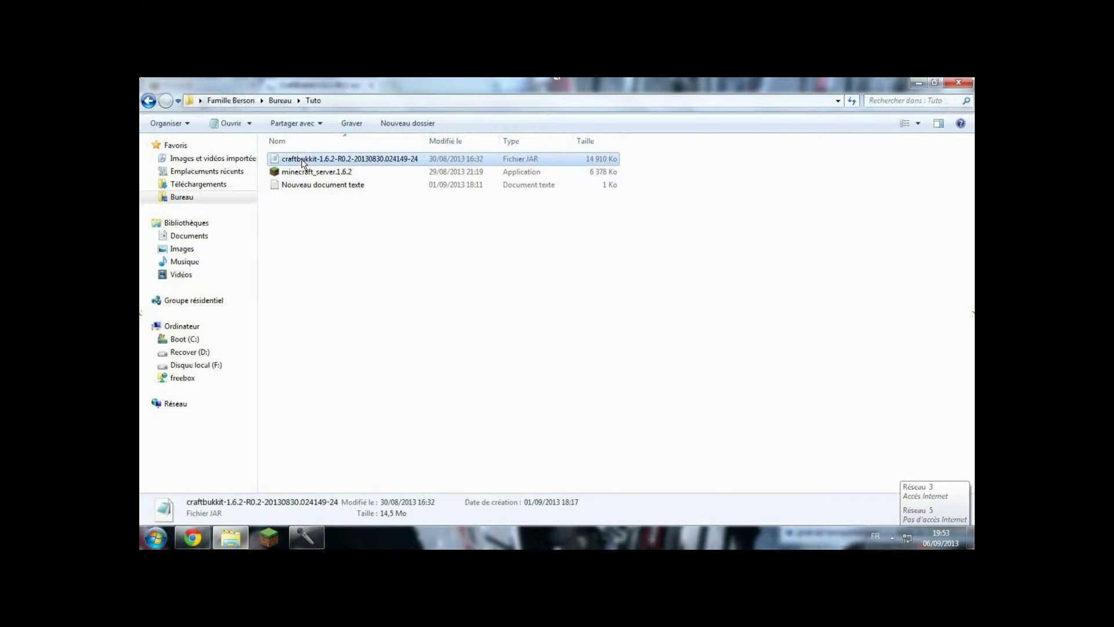
{"action": "left_click", "coordinate": [217, 537]}
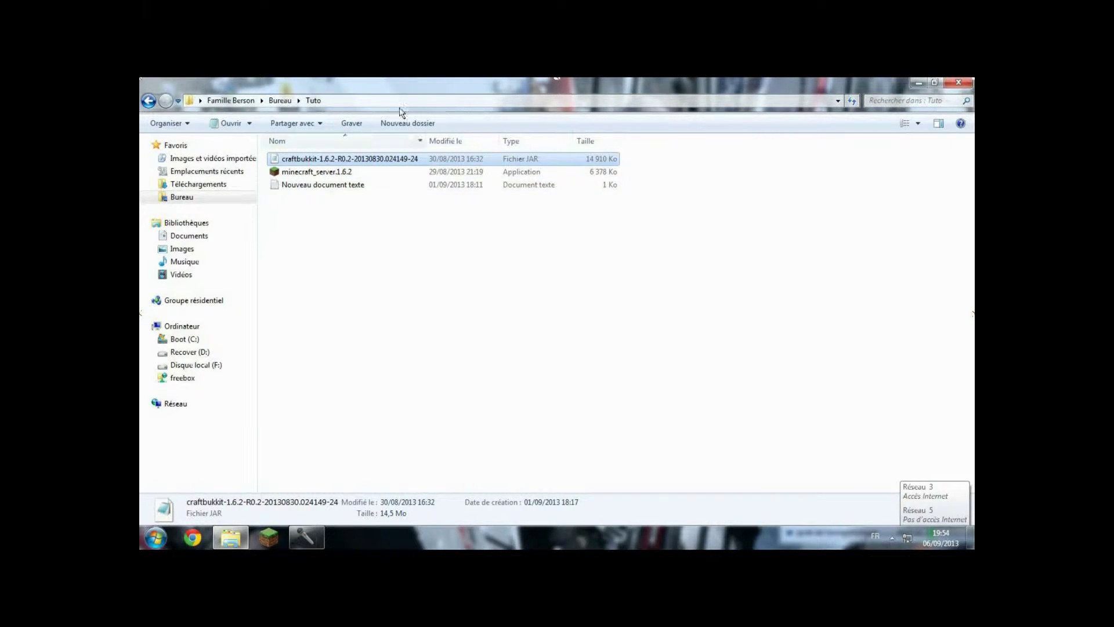
{"action": "left_click", "coordinate": [417, 125]}
{"action": "type", "text": "T"}
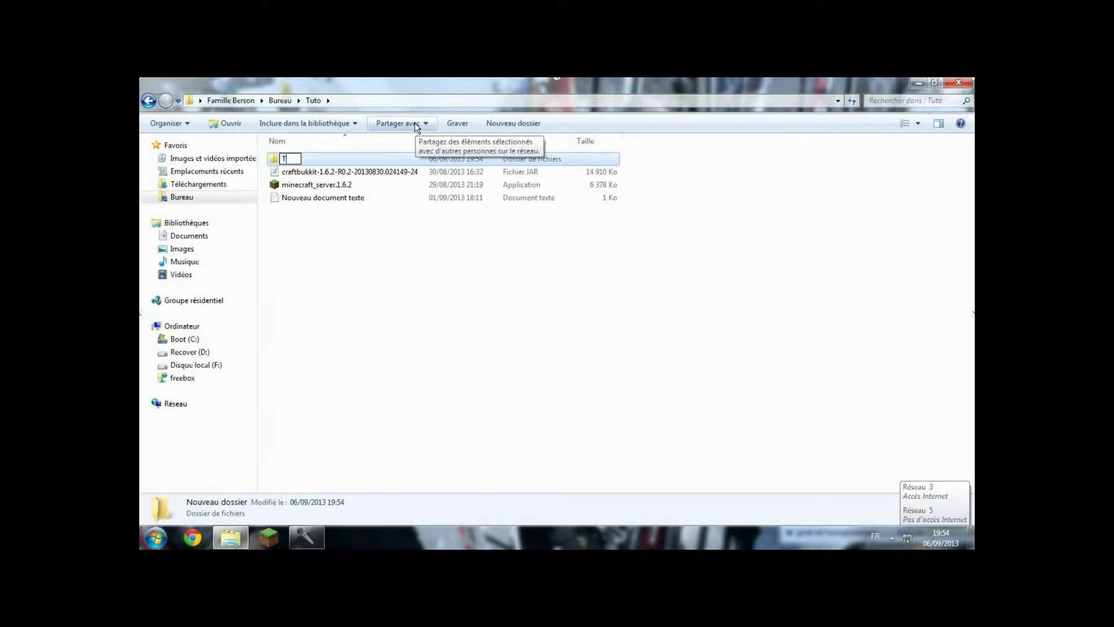
{"action": "type", "text": "erveur"}
{"action": "key", "text": "Return"}
Step: Move the minecraft_server.1.6.2 application into the Serveur folder and open that folder
{"action": "left_click_drag", "start_coordinate": [298, 190], "coordinate": [294, 159]}
{"action": "double_click", "coordinate": [295, 159]}
{"action": "left_click", "coordinate": [311, 196]}
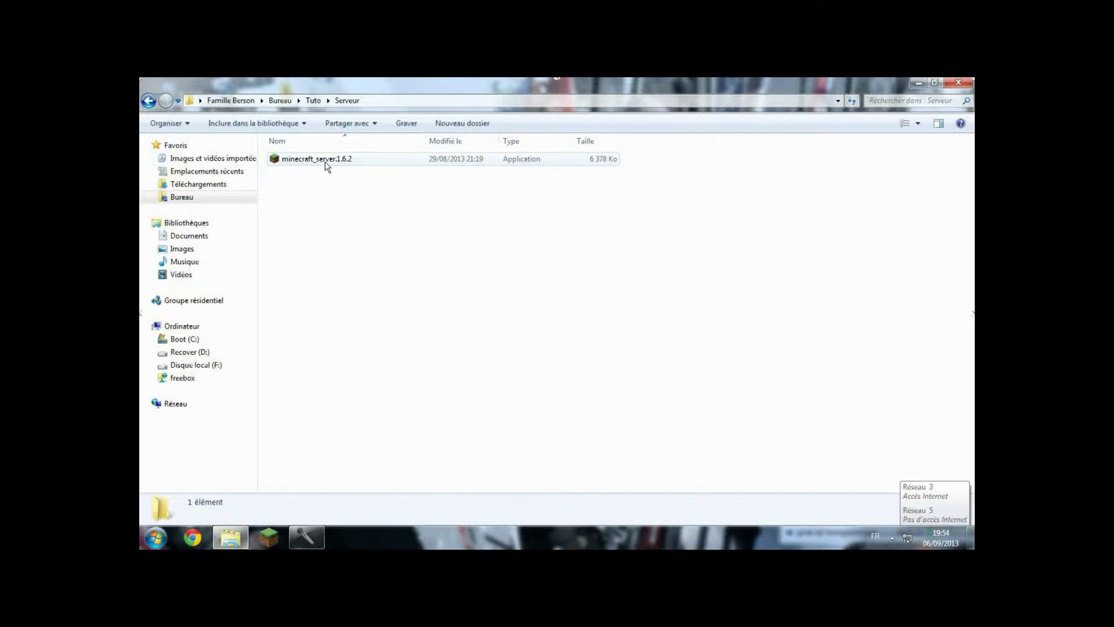
Step: Run minecraft_server.1.6.2 to generate the server files and world, and shut the server down with the stop command
{"action": "double_click", "coordinate": [325, 163]}
{"action": "left_click", "coordinate": [589, 312]}
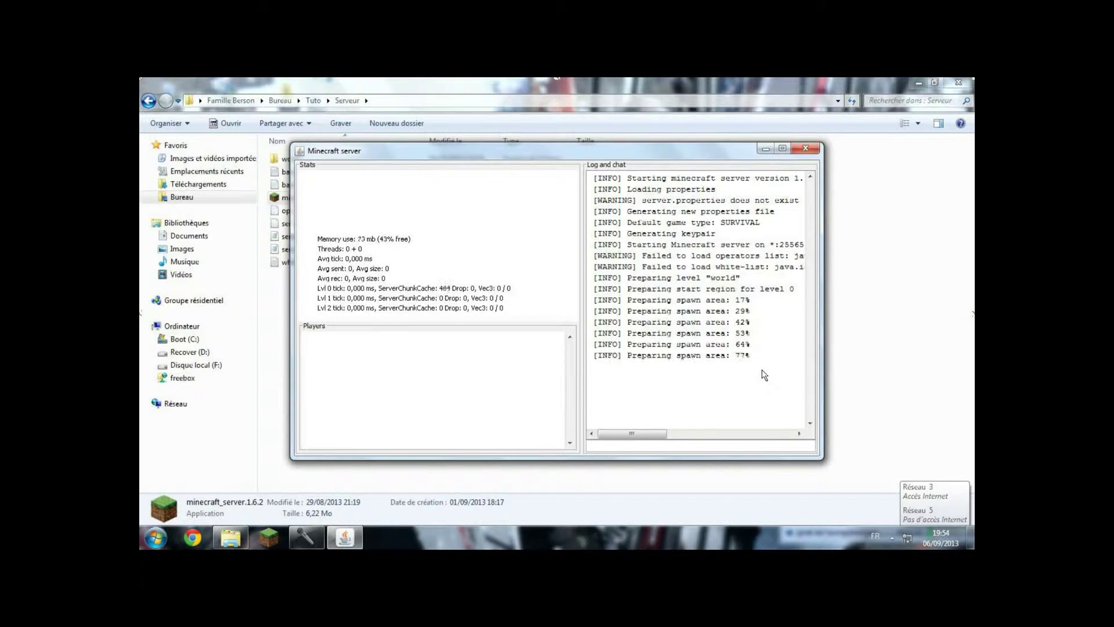
{"action": "left_click", "coordinate": [767, 442]}
{"action": "type", "text": "stop"}
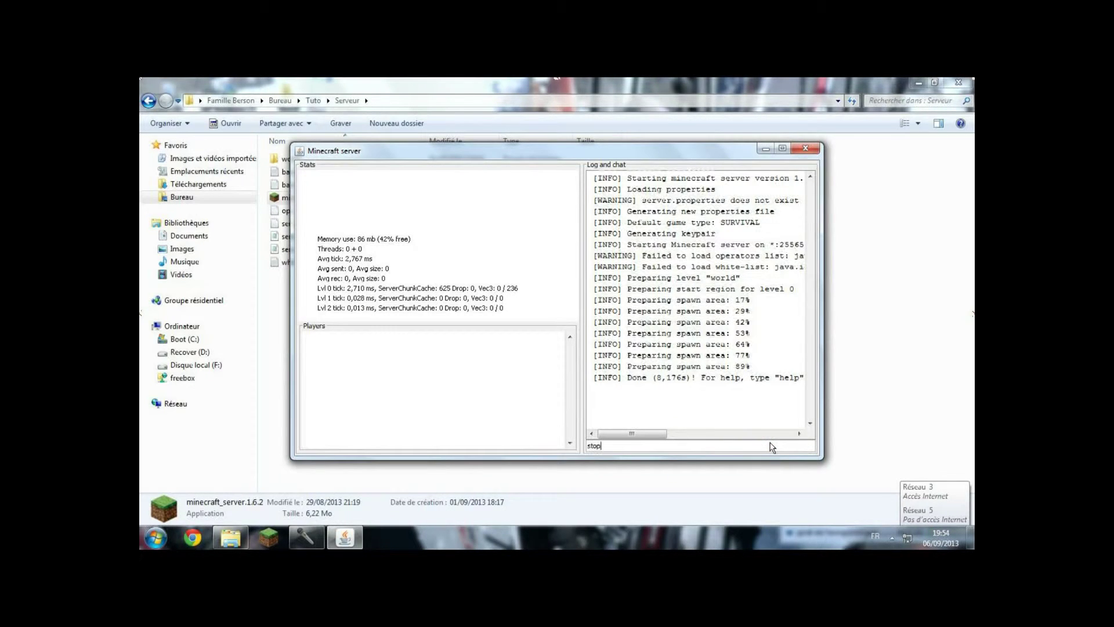
{"action": "key", "text": "Return"}
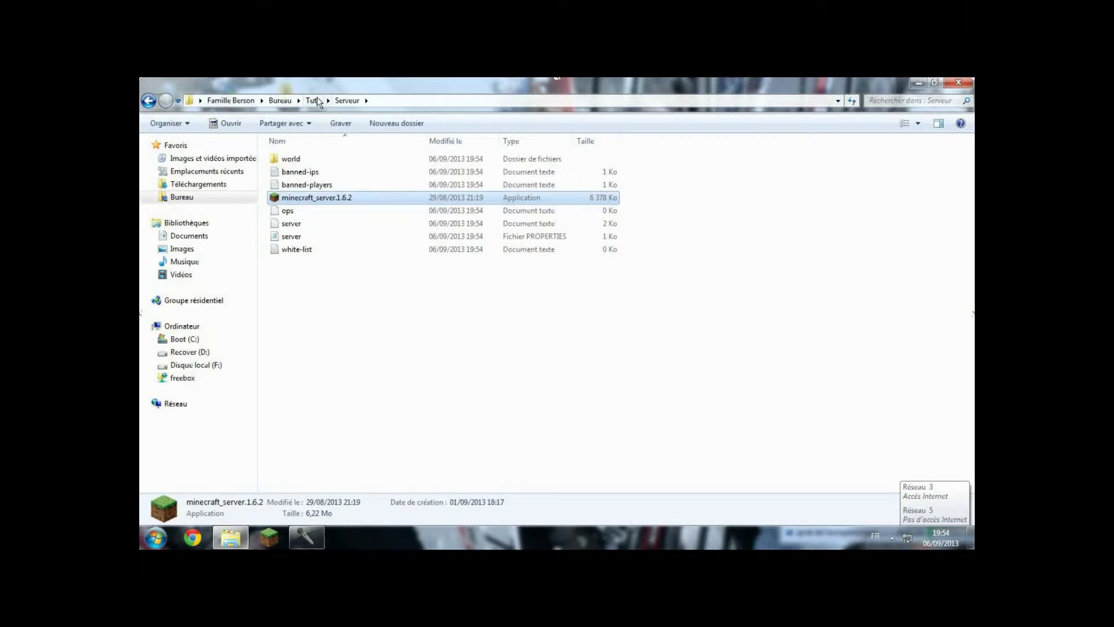
Step: Move the craftbukkit-1.6.2-R0.2 JAR file from Tuto into the Serveur folder and open that folder
{"action": "left_click", "coordinate": [314, 102]}
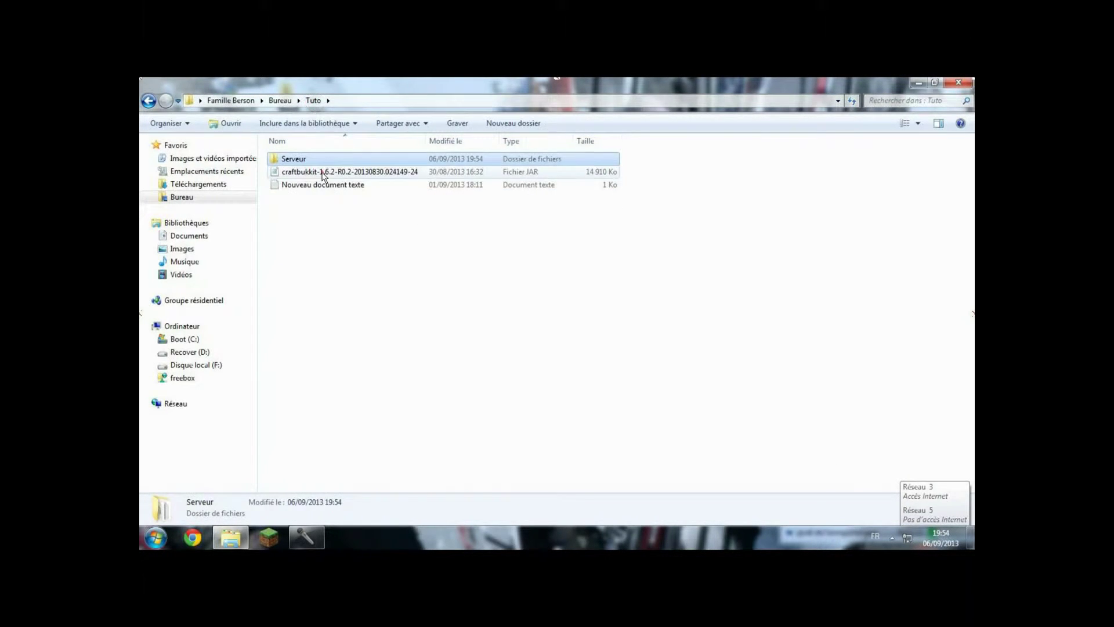
{"action": "left_click", "coordinate": [328, 175]}
{"action": "left_click_drag", "start_coordinate": [328, 176], "coordinate": [325, 158]}
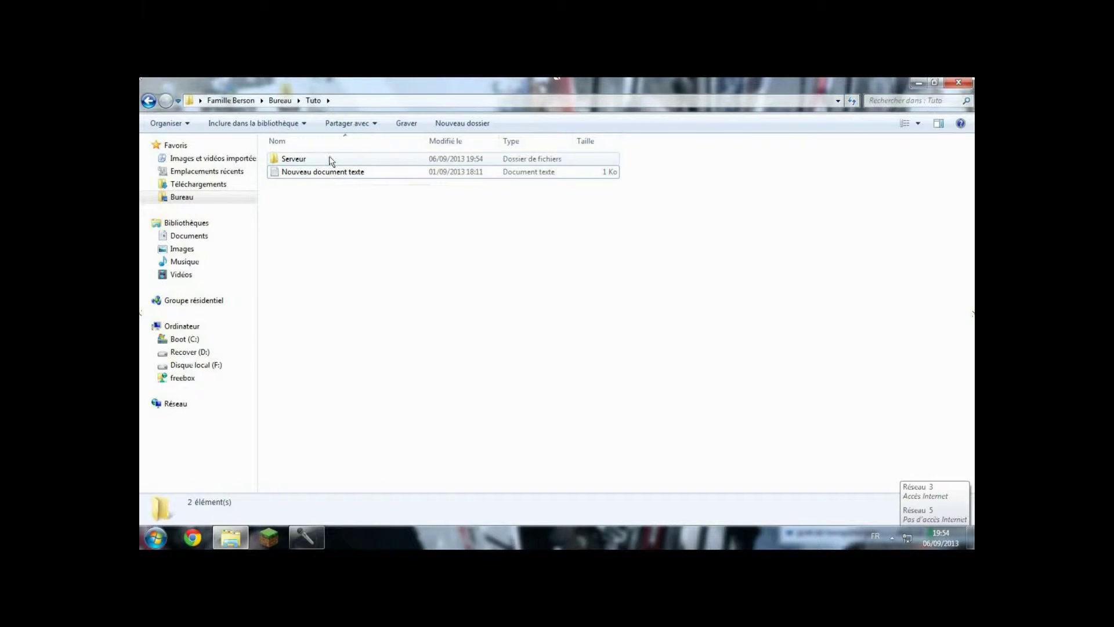
{"action": "double_click", "coordinate": [335, 158]}
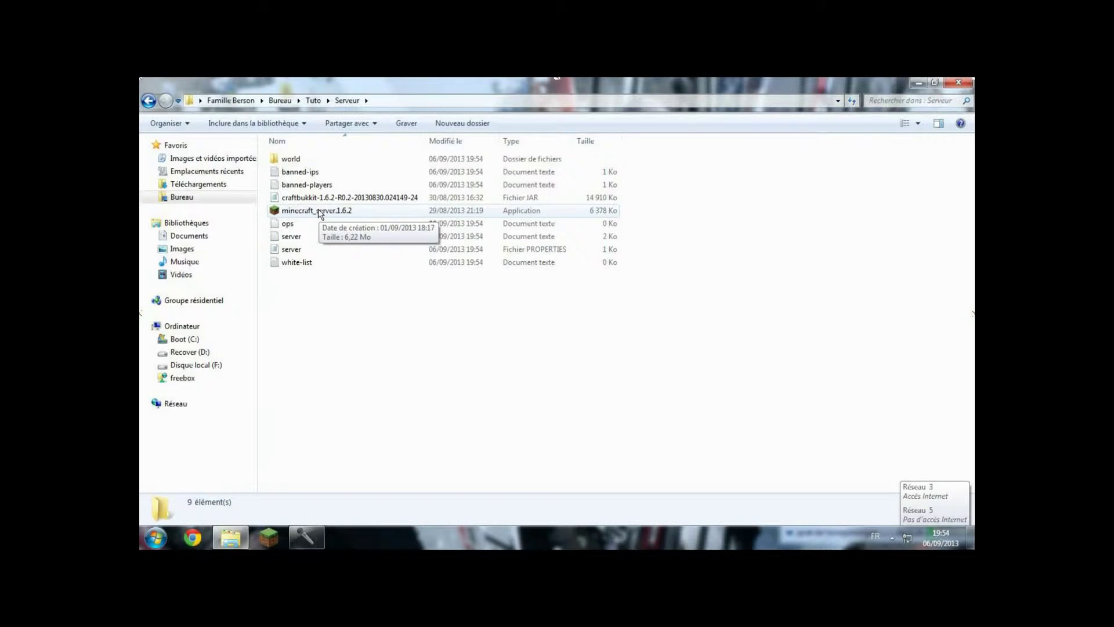
Step: Create a new text document in the Serveur folder with its default name and open it in Notepad
{"action": "right_click", "coordinate": [316, 303]}
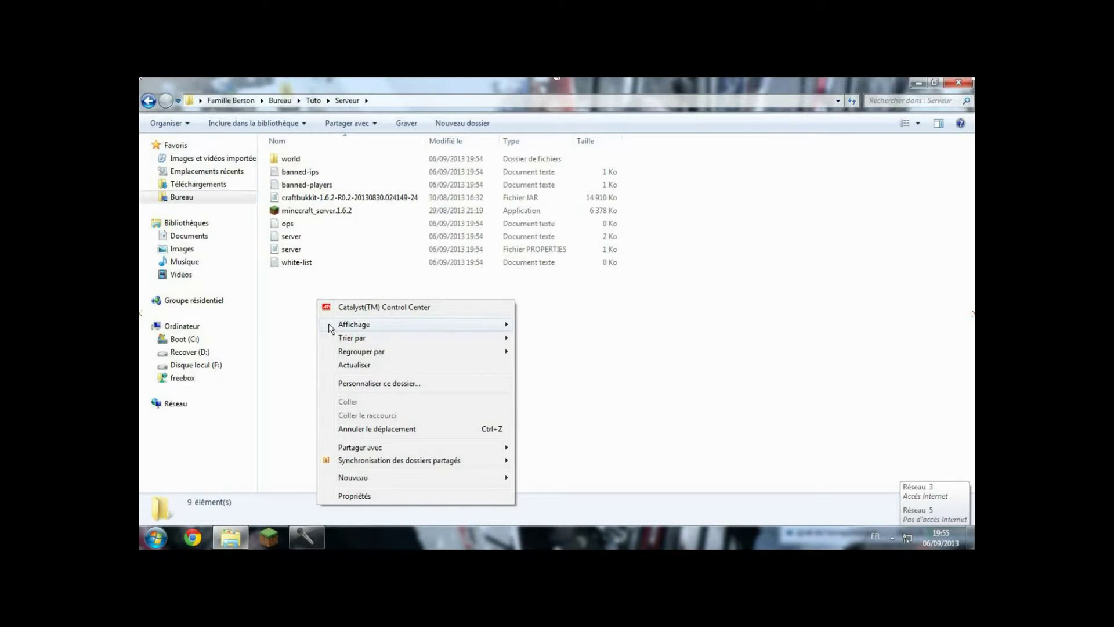
{"action": "mouse_move", "coordinate": [361, 483]}
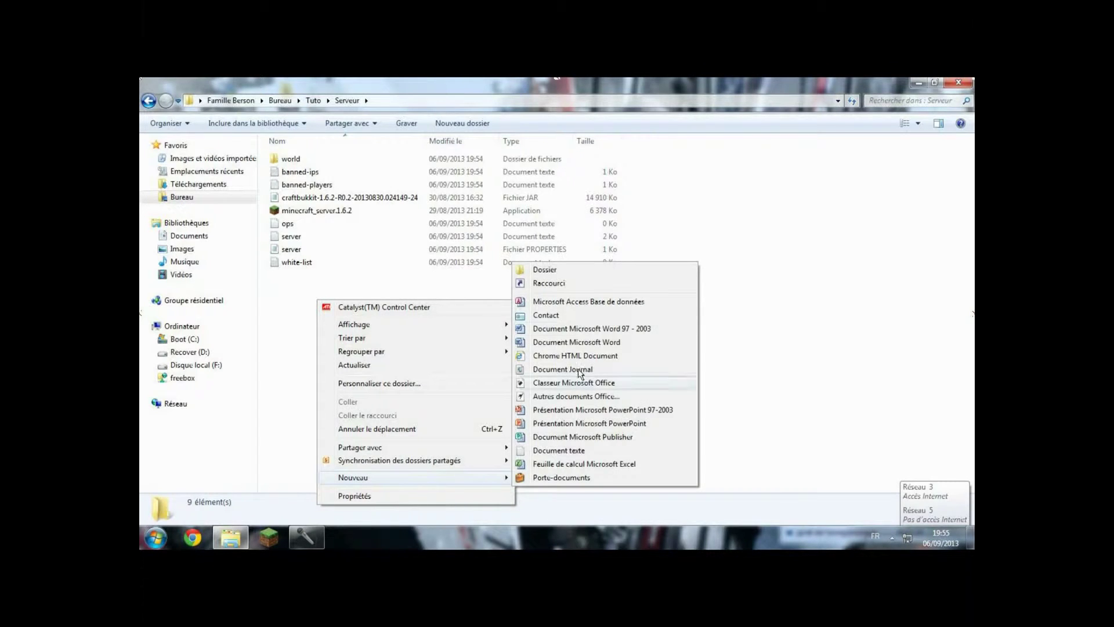
{"action": "left_click", "coordinate": [567, 451]}
{"action": "left_click", "coordinate": [355, 310]}
{"action": "left_click", "coordinate": [333, 226]}
{"action": "double_click", "coordinate": [333, 226]}
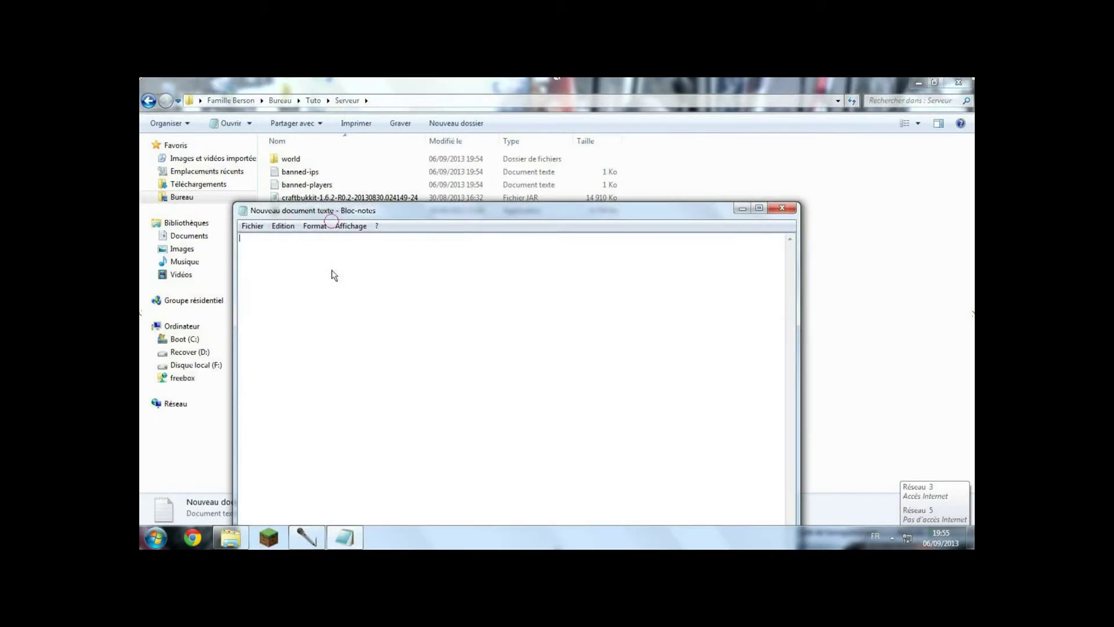
Step: Open the existing text document in the Tuto folder and copy all of its launch script
{"action": "left_click", "coordinate": [309, 101]}
{"action": "double_click", "coordinate": [290, 172]}
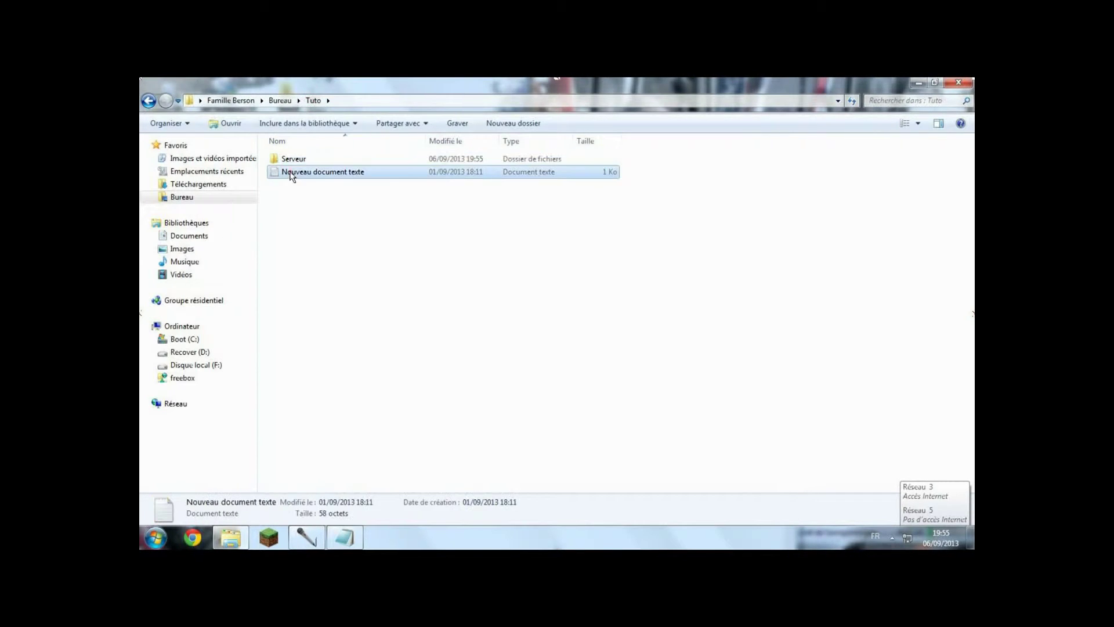
{"action": "key", "text": "ctrl+a"}
{"action": "key", "text": "ctrl+c"}
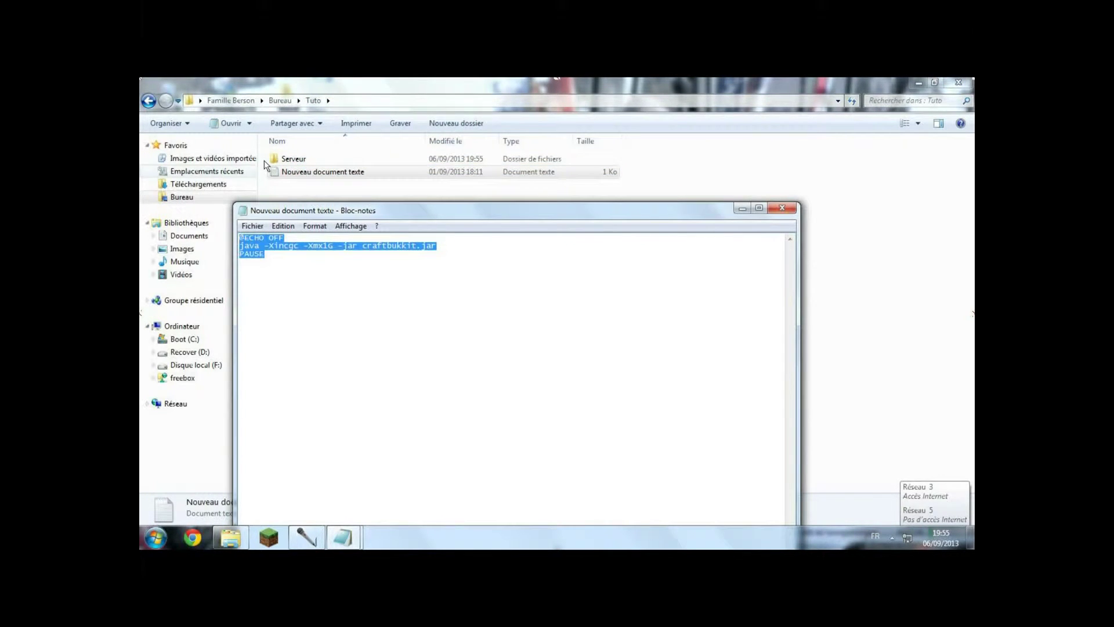
Step: Reopen the Serveur folder and paste the copied launch script into the empty text document created there
{"action": "double_click", "coordinate": [311, 159]}
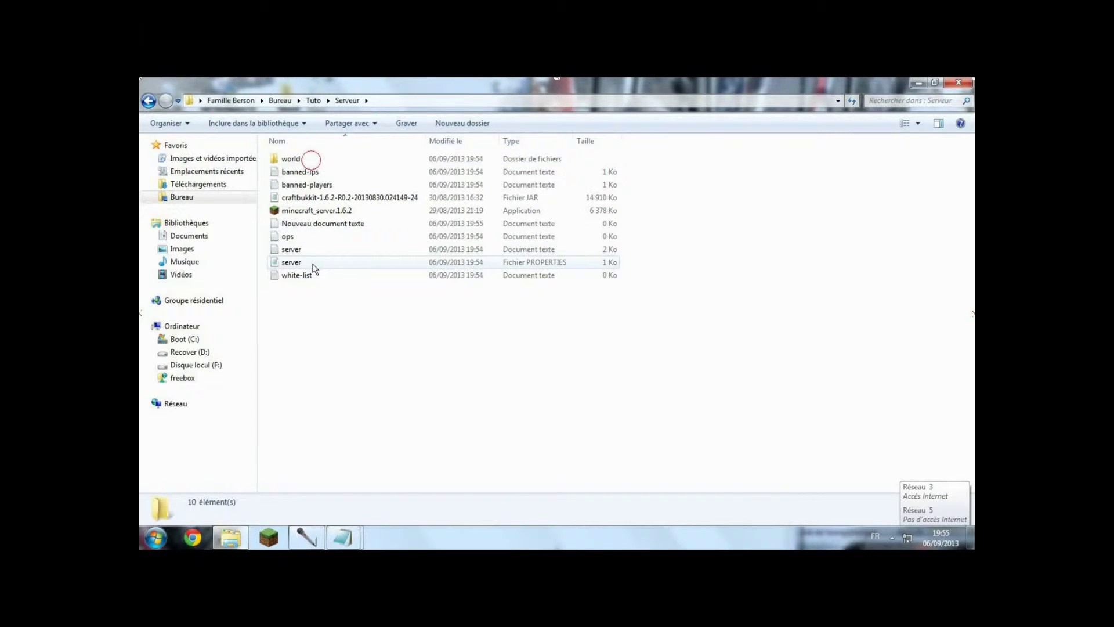
{"action": "mouse_move", "coordinate": [343, 537]}
{"action": "left_click", "coordinate": [277, 454]}
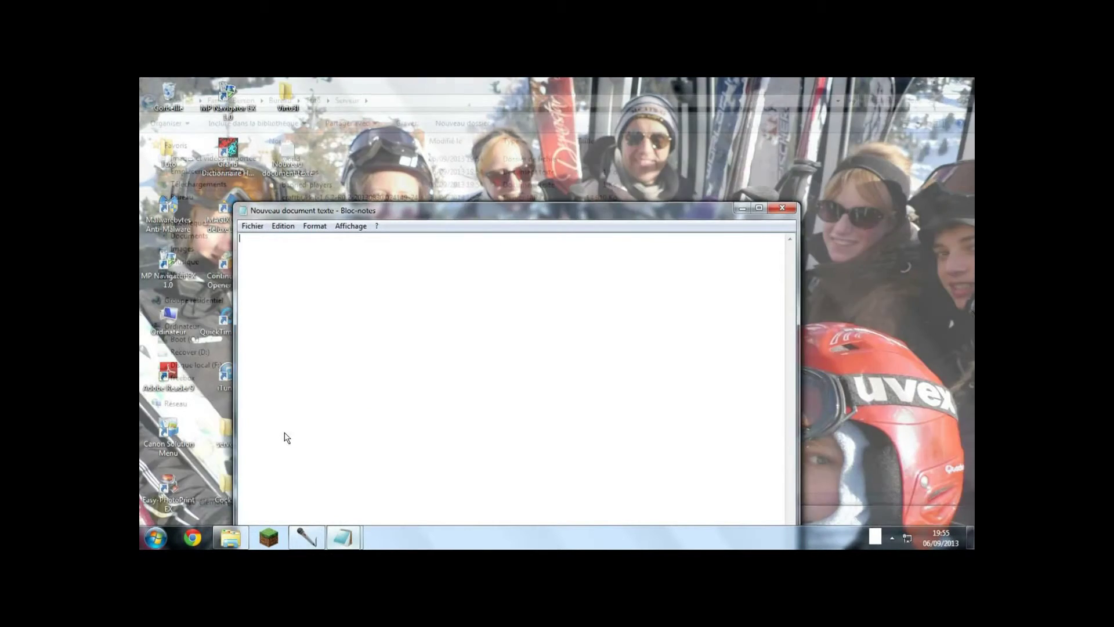
{"action": "key", "text": "ctrl+v"}
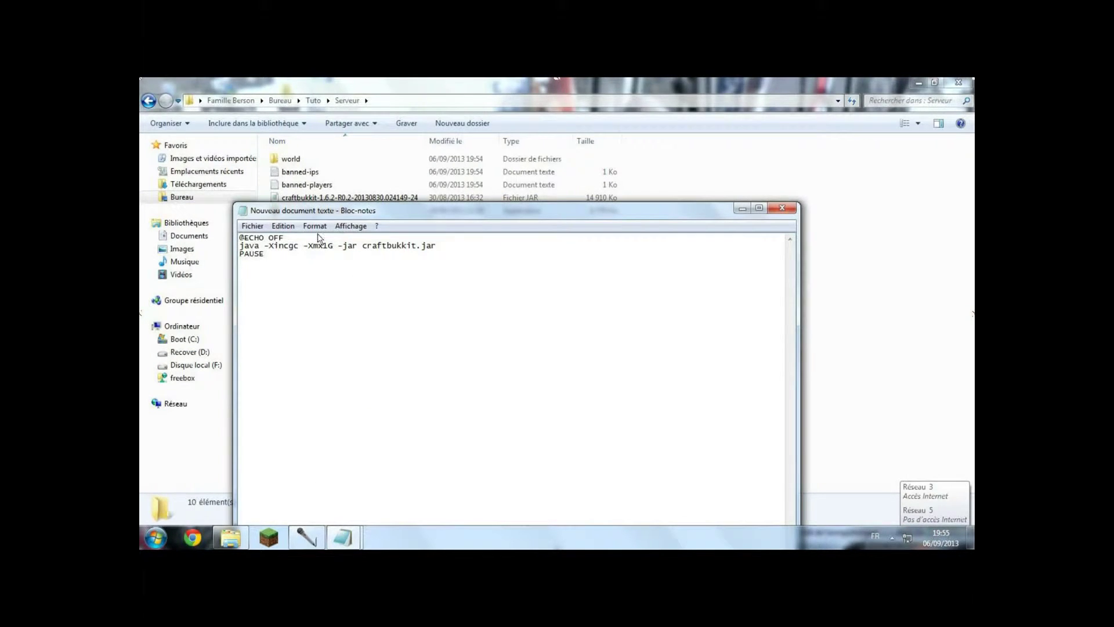
Step: Examine the java line of the pasted launch script, including its memory options, -jar argument and craftbukkit file name
{"action": "left_click_drag", "start_coordinate": [323, 214], "coordinate": [453, 212]}
{"action": "left_click_drag", "start_coordinate": [376, 242], "coordinate": [390, 243]}
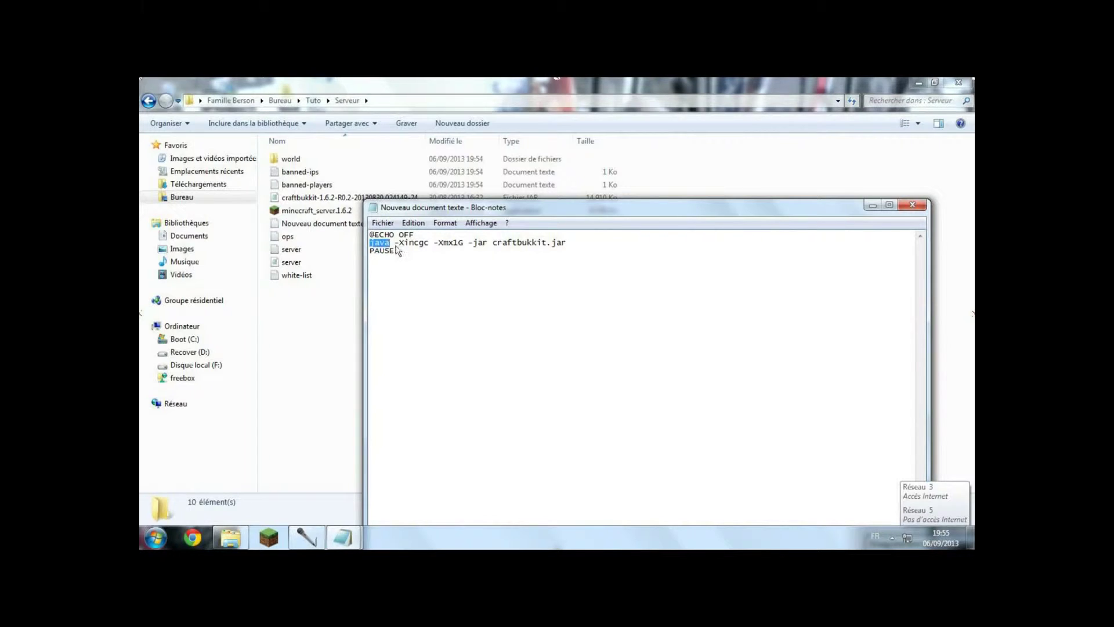
{"action": "left_click_drag", "start_coordinate": [395, 244], "coordinate": [462, 249]}
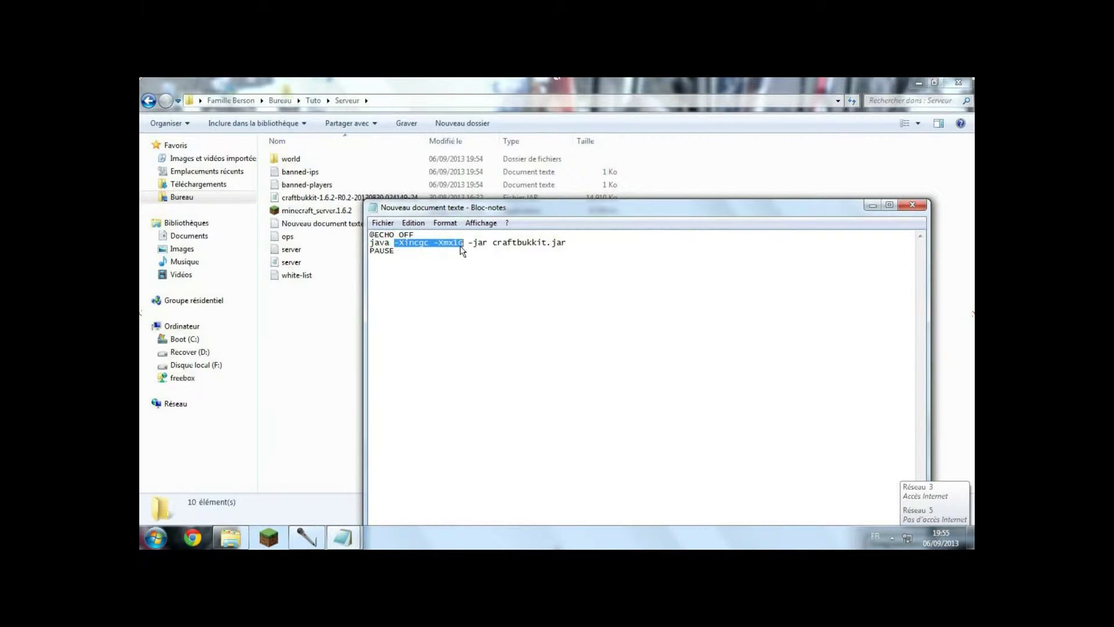
{"action": "mouse_move", "coordinate": [465, 245]}
{"action": "left_mouse_down"}
{"action": "mouse_move", "coordinate": [391, 249]}
{"action": "mouse_move", "coordinate": [400, 251]}
{"action": "mouse_move", "coordinate": [401, 235]}
{"action": "mouse_move", "coordinate": [455, 253]}
{"action": "mouse_move", "coordinate": [480, 245]}
{"action": "left_mouse_up"}
{"action": "left_click", "coordinate": [397, 250]}
{"action": "left_click", "coordinate": [458, 248]}
{"action": "left_click", "coordinate": [493, 246]}
{"action": "left_click_drag", "start_coordinate": [493, 246], "coordinate": [548, 247]}
Step: Rename the craftbukkit-1.6.2-R0.2 JAR file to craftbukkit so it matches the name in the launch script
{"action": "left_click", "coordinate": [332, 197]}
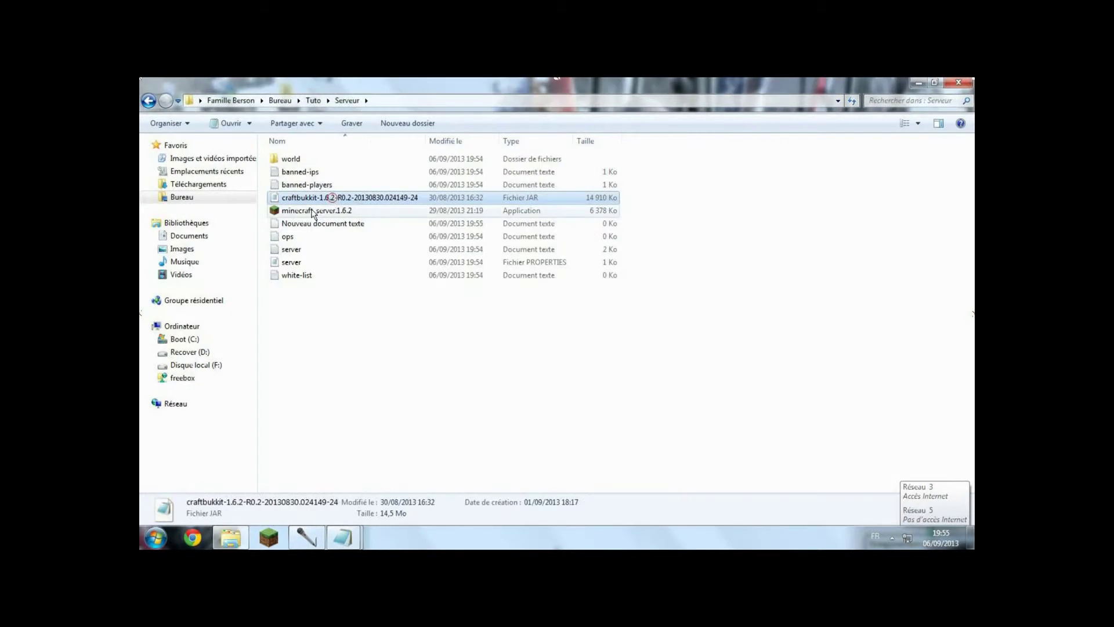
{"action": "key", "text": "F2"}
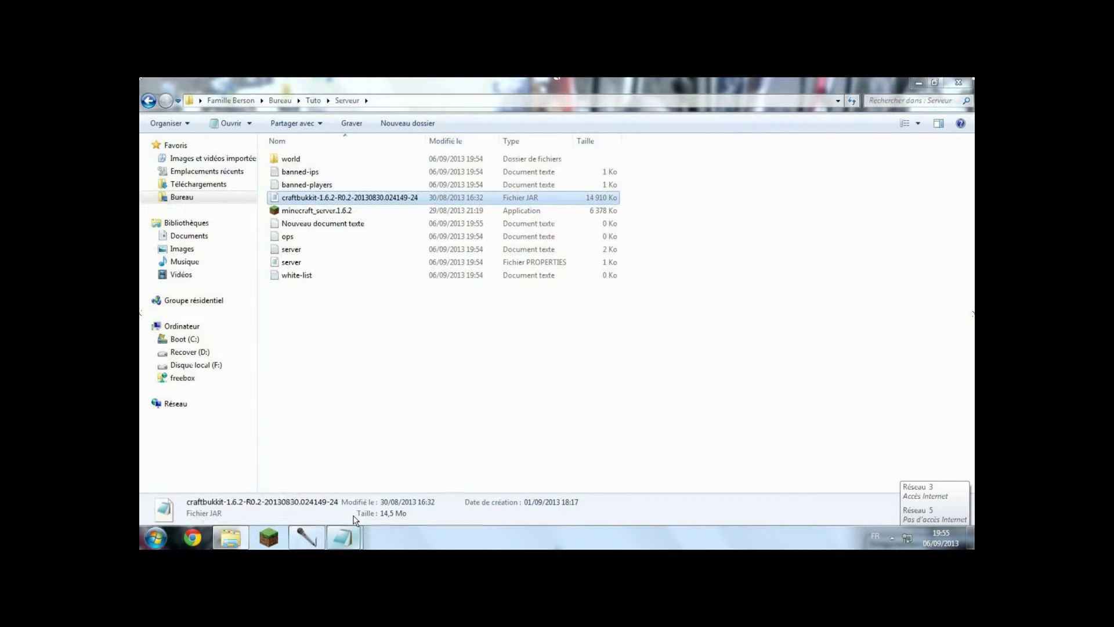
{"action": "left_click", "coordinate": [304, 478]}
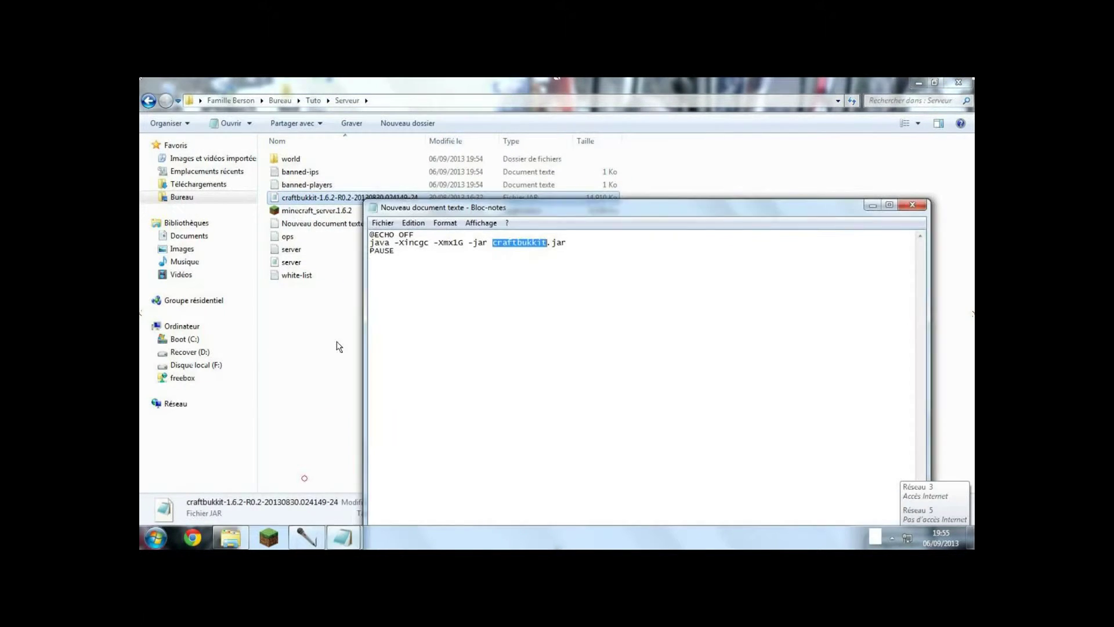
{"action": "left_click", "coordinate": [339, 199]}
{"action": "left_click_drag", "start_coordinate": [317, 200], "coordinate": [524, 194]}
{"action": "key", "text": "Delete"}
{"action": "key", "text": "Return"}
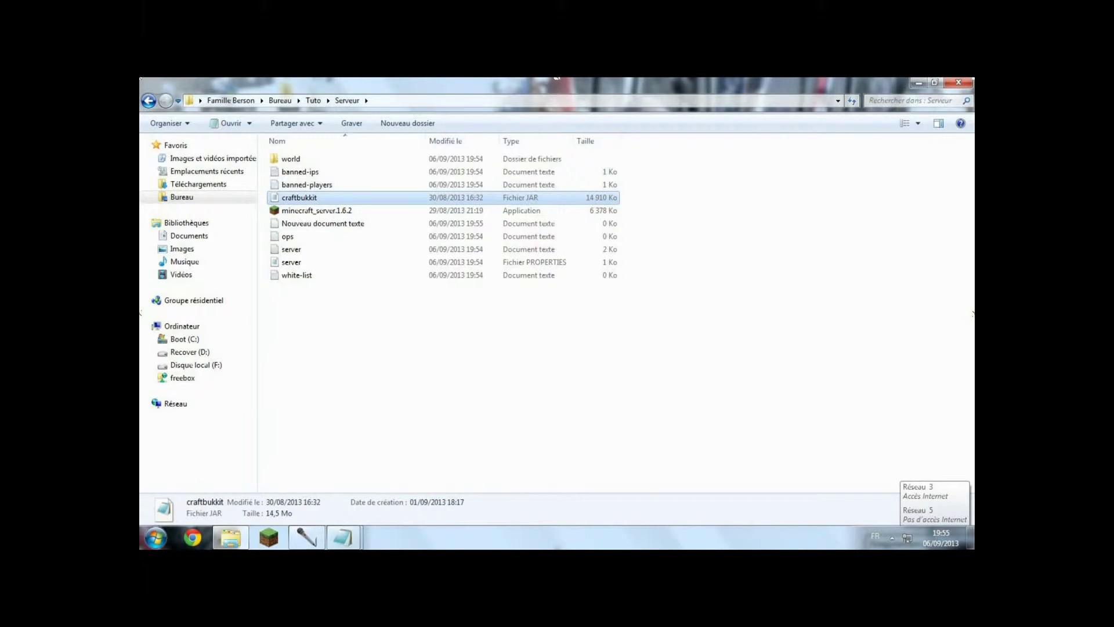
Step: Save the launch script as START.bat in the Serveur folder and close Notepad
{"action": "left_click", "coordinate": [343, 537]}
{"action": "left_click", "coordinate": [278, 475]}
{"action": "key", "text": "ctrl+a"}
{"action": "left_click", "coordinate": [424, 255]}
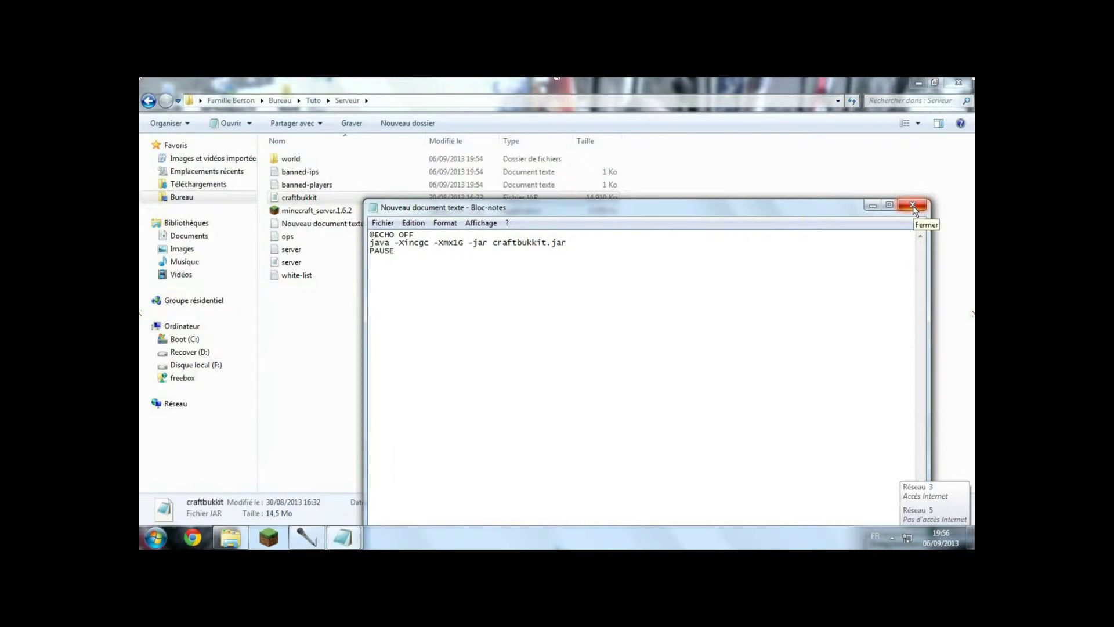
{"action": "left_click", "coordinate": [382, 227]}
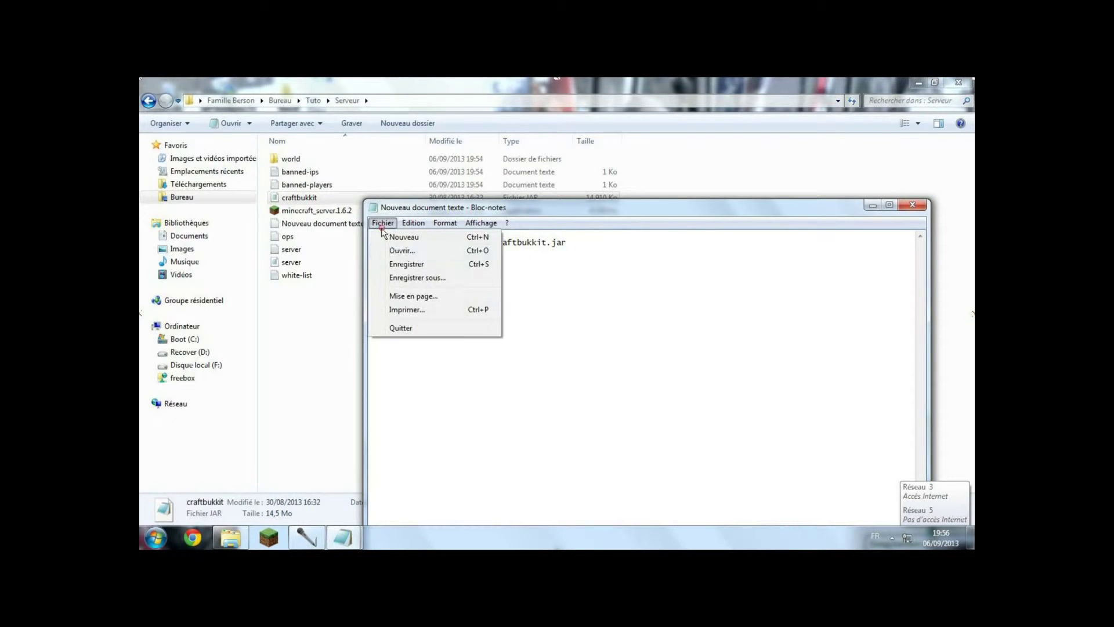
{"action": "left_click", "coordinate": [417, 277]}
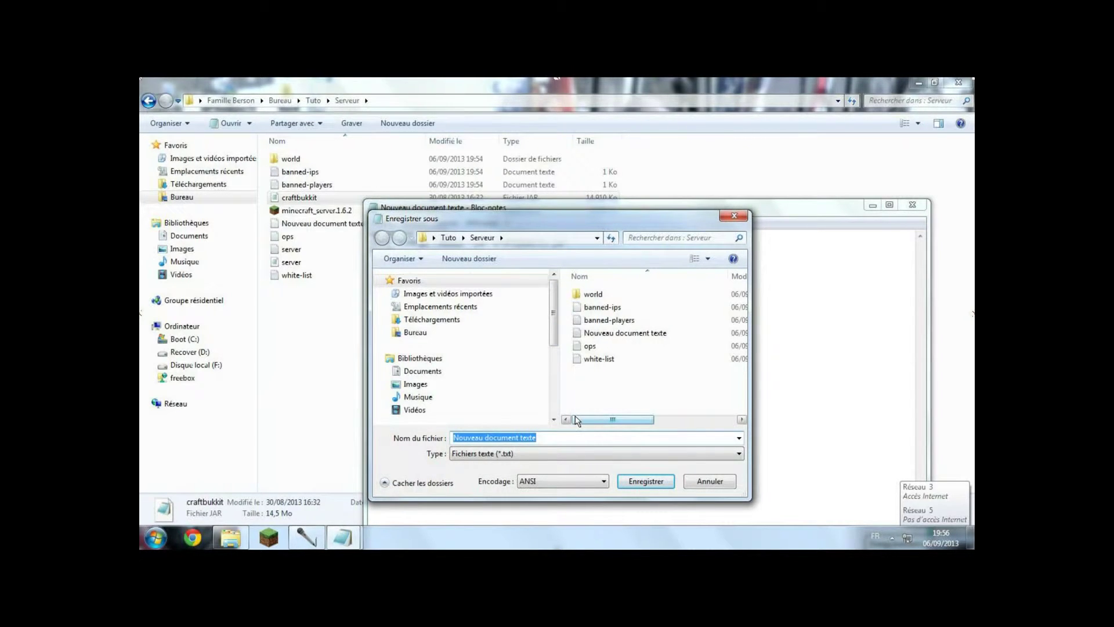
{"action": "type", "text": "RUN"}
{"action": "key", "text": "BackSpace"}
{"action": "key", "text": "BackSpace"}
{"action": "key", "text": "BackSpace"}
{"action": "type", "text": "START"}
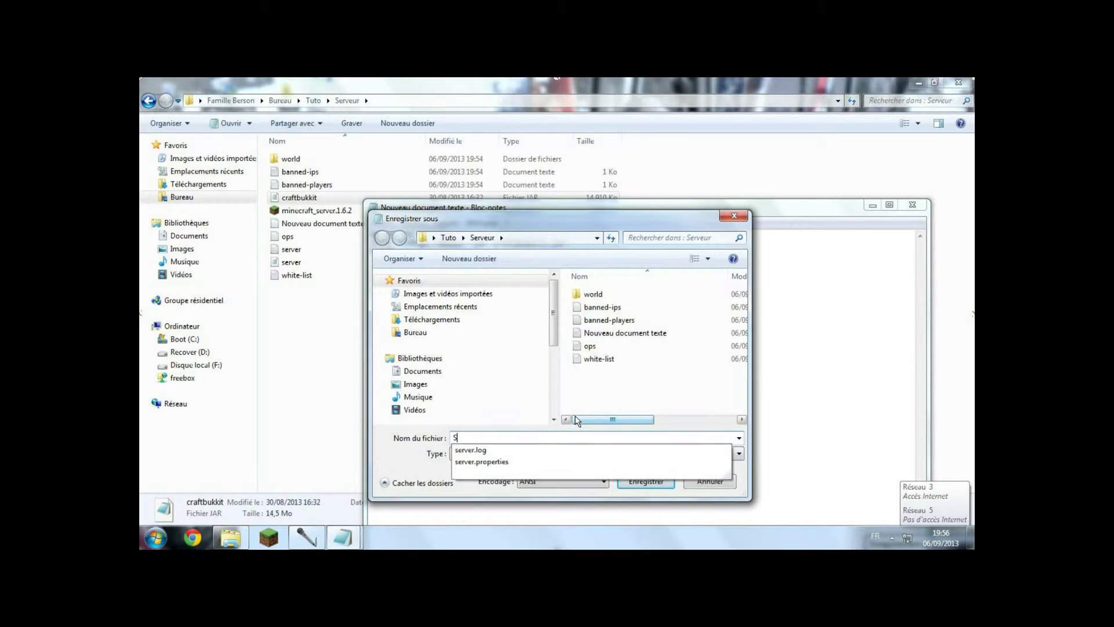
{"action": "key", "text": "BackSpace"}
{"action": "key", "text": "BackSpace"}
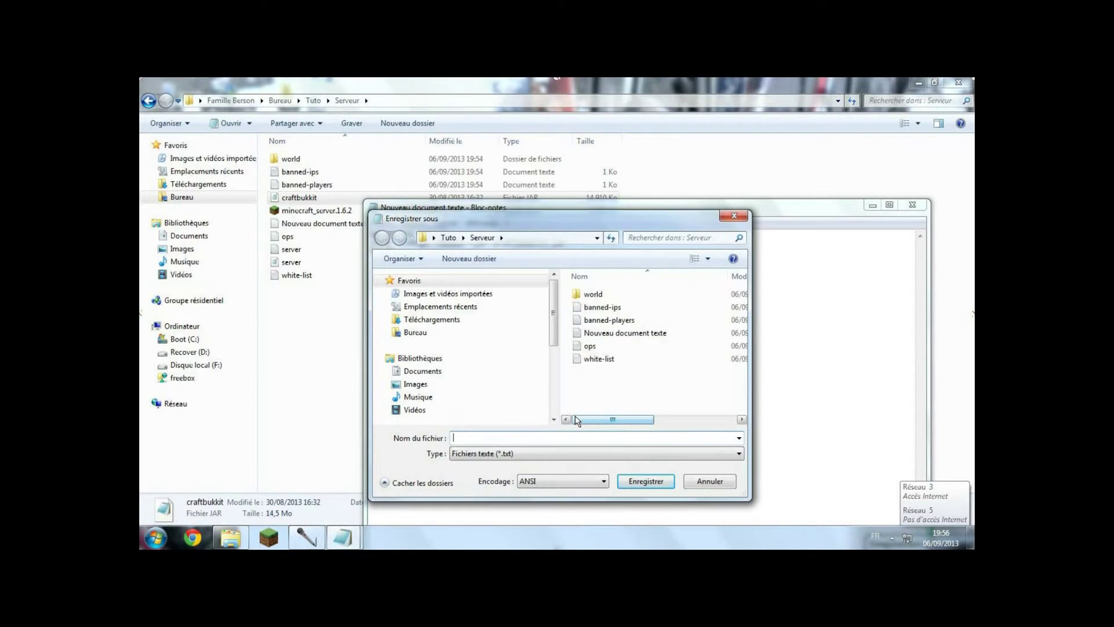
{"action": "type", "text": "RT.bat"}
{"action": "left_click", "coordinate": [664, 483]}
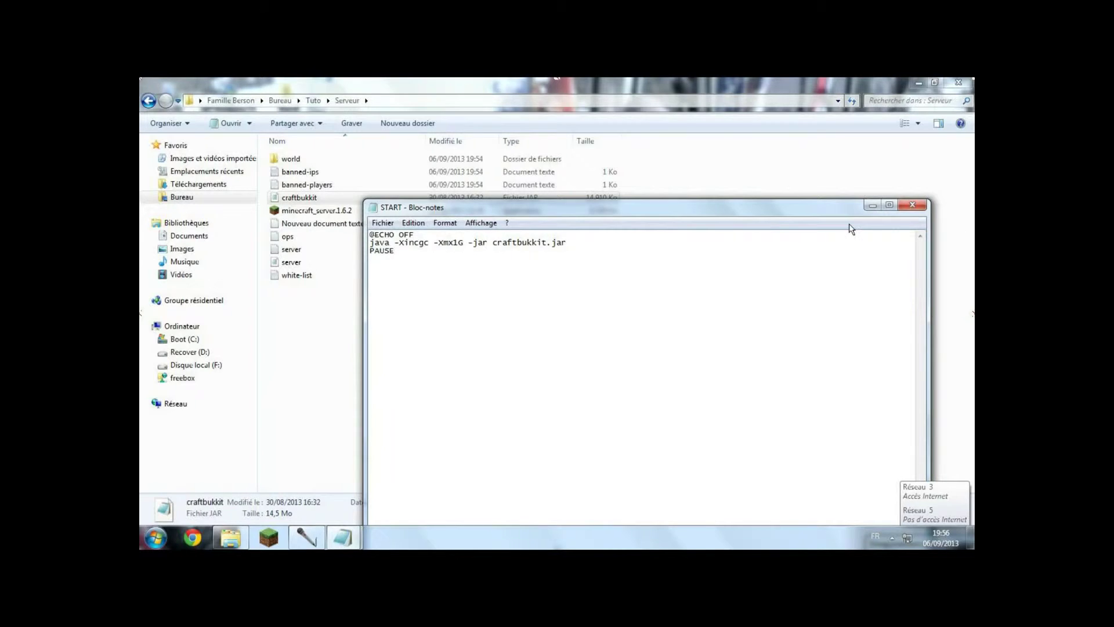
{"action": "left_click", "coordinate": [910, 206]}
Step: Delete the empty text document with the default name from the Serveur folder
{"action": "left_click", "coordinate": [347, 223]}
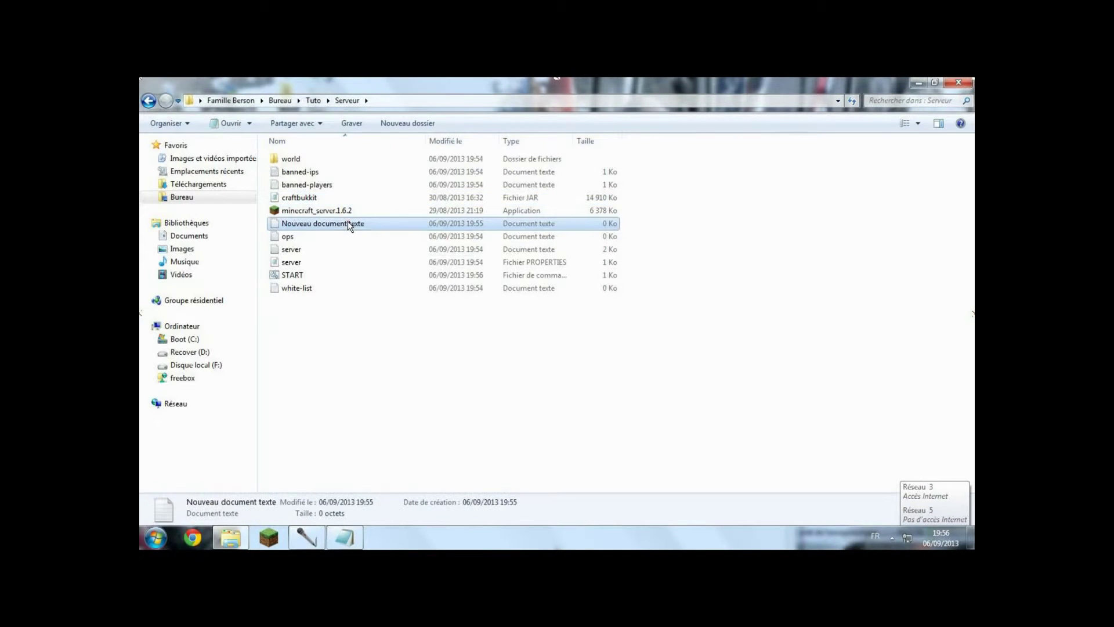
{"action": "key", "text": "Delete"}
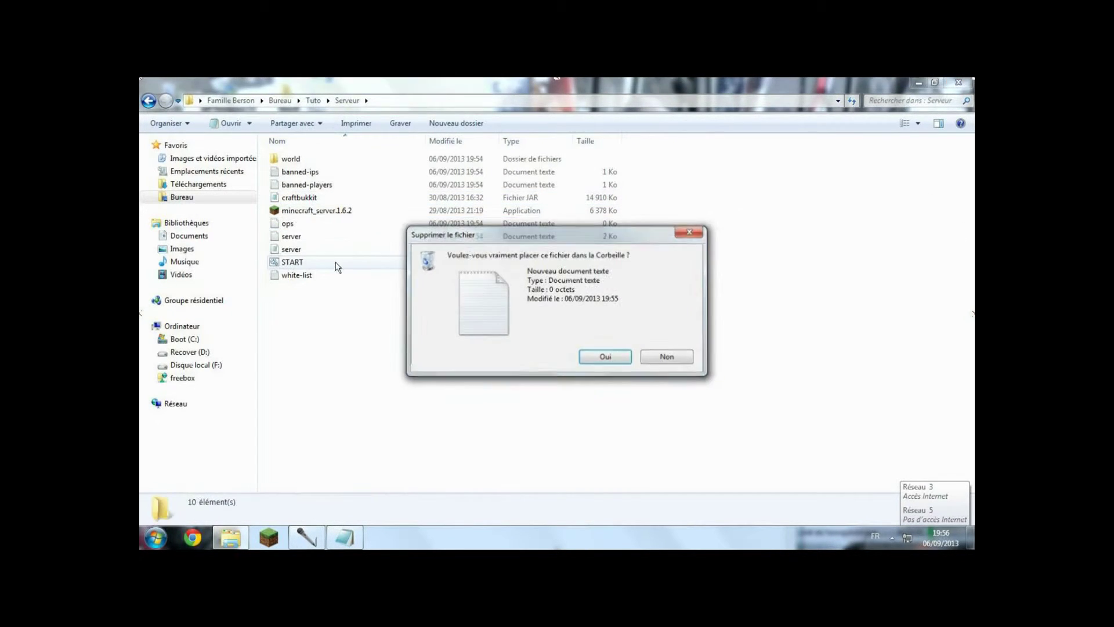
{"action": "key", "text": "Return"}
Step: Run the START batch file to launch the server and bring the Serveur folder back into view
{"action": "left_click", "coordinate": [360, 264]}
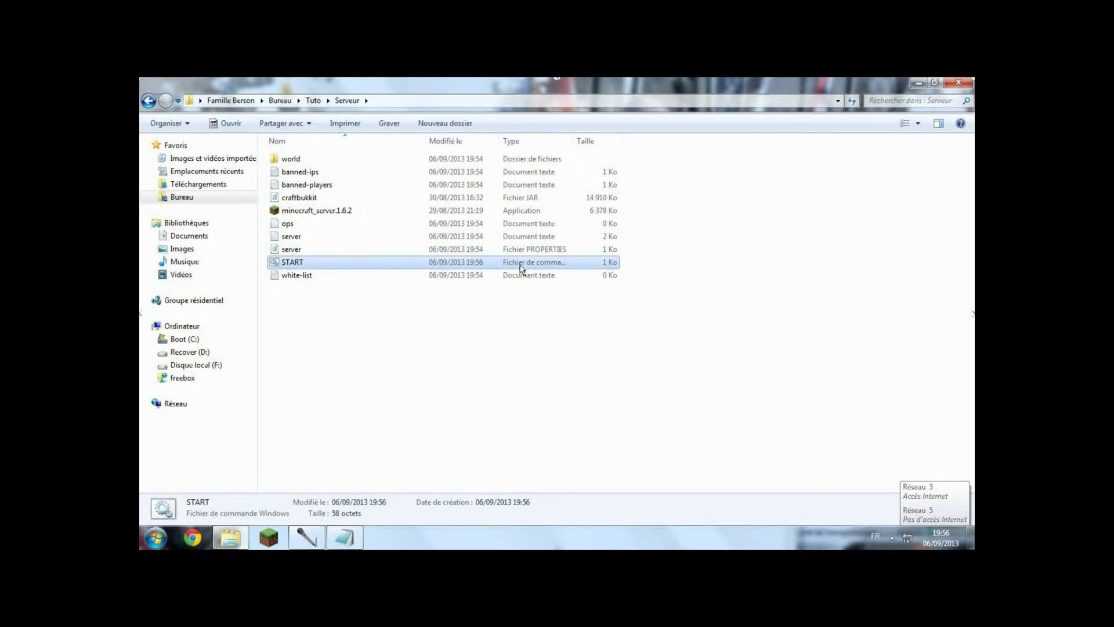
{"action": "left_click", "coordinate": [318, 288]}
{"action": "double_click", "coordinate": [315, 267]}
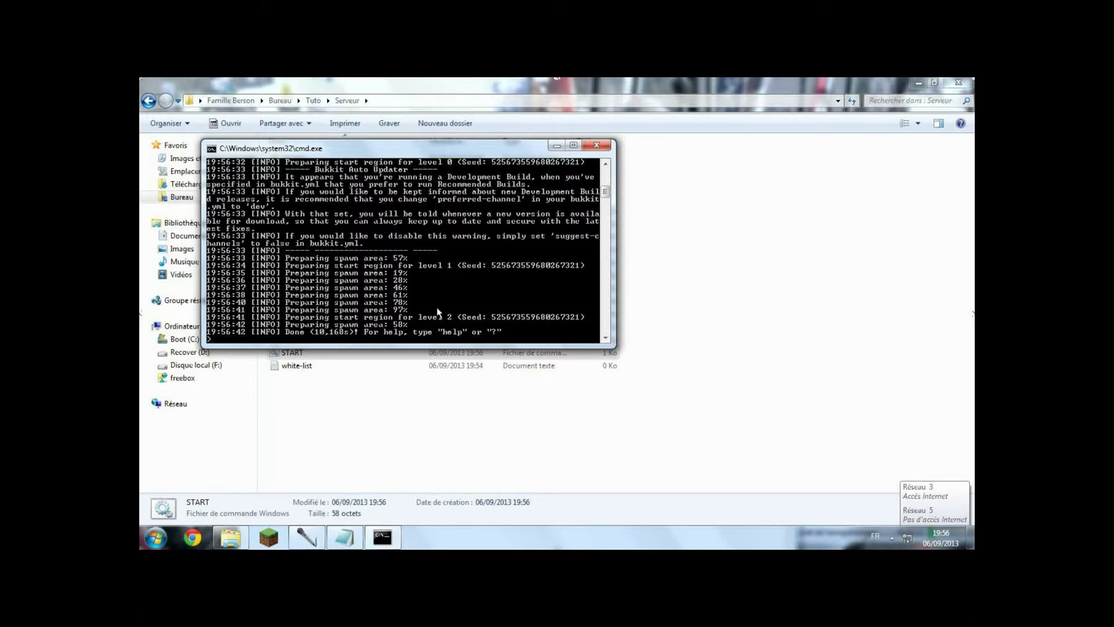
{"action": "left_click", "coordinate": [455, 380]}
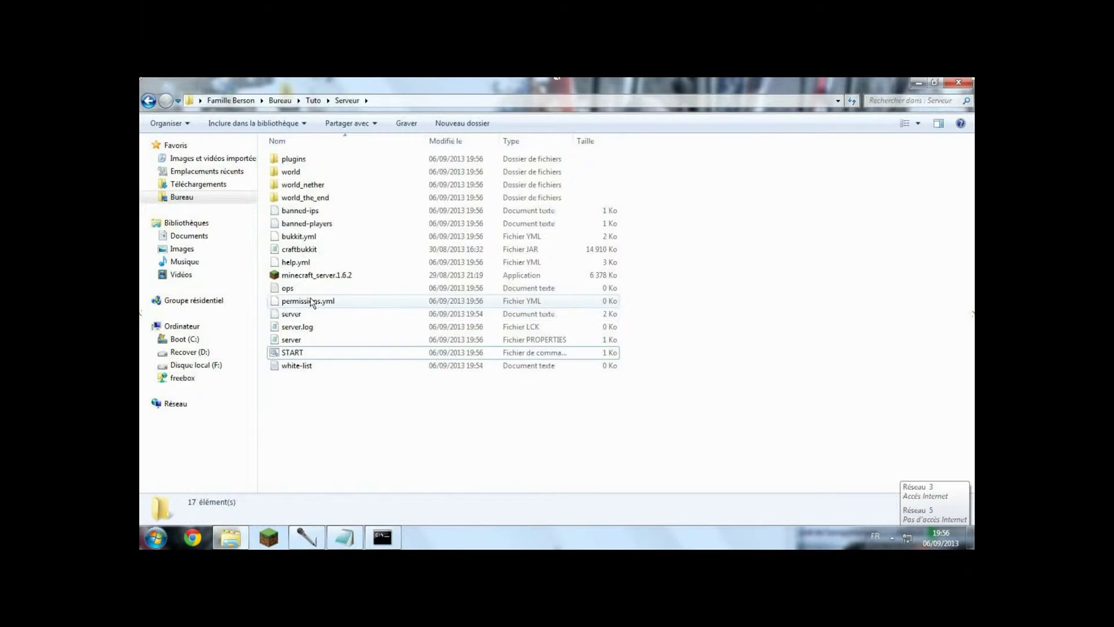
Step: Stop the running server with the stop command in its console and close the console window
{"action": "left_click", "coordinate": [400, 539]}
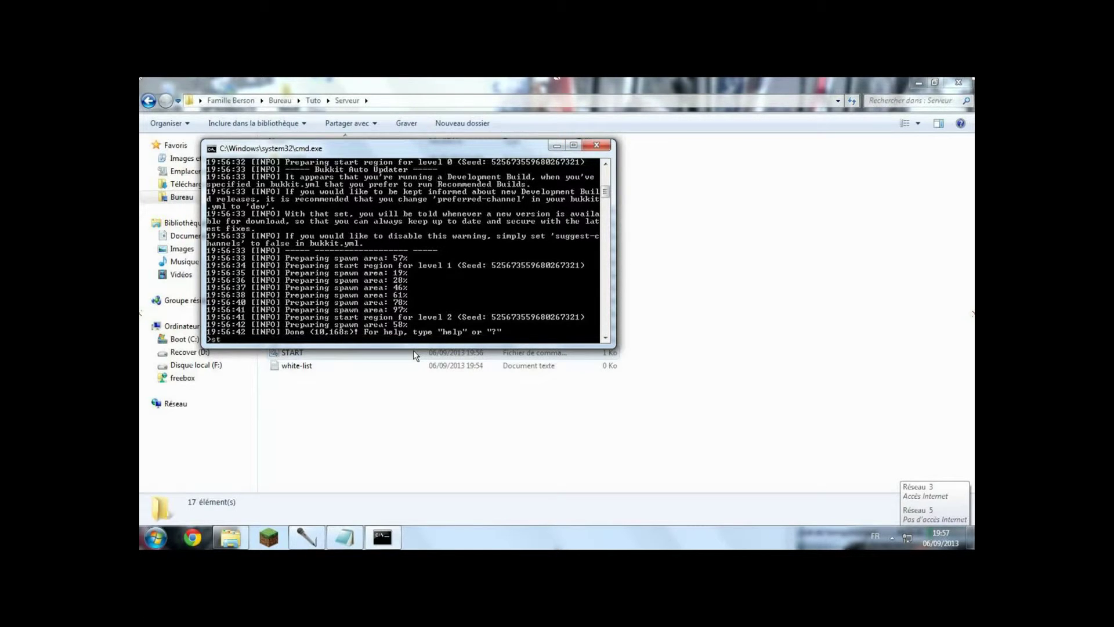
{"action": "type", "text": "op"}
{"action": "key", "text": "Return"}
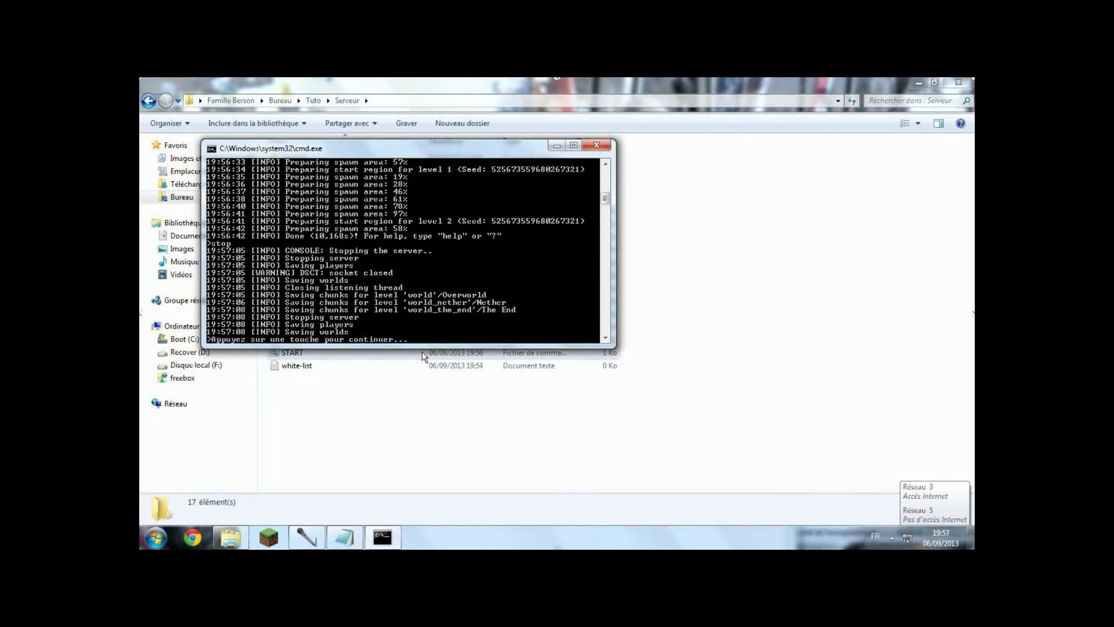
{"action": "key", "text": "Return"}
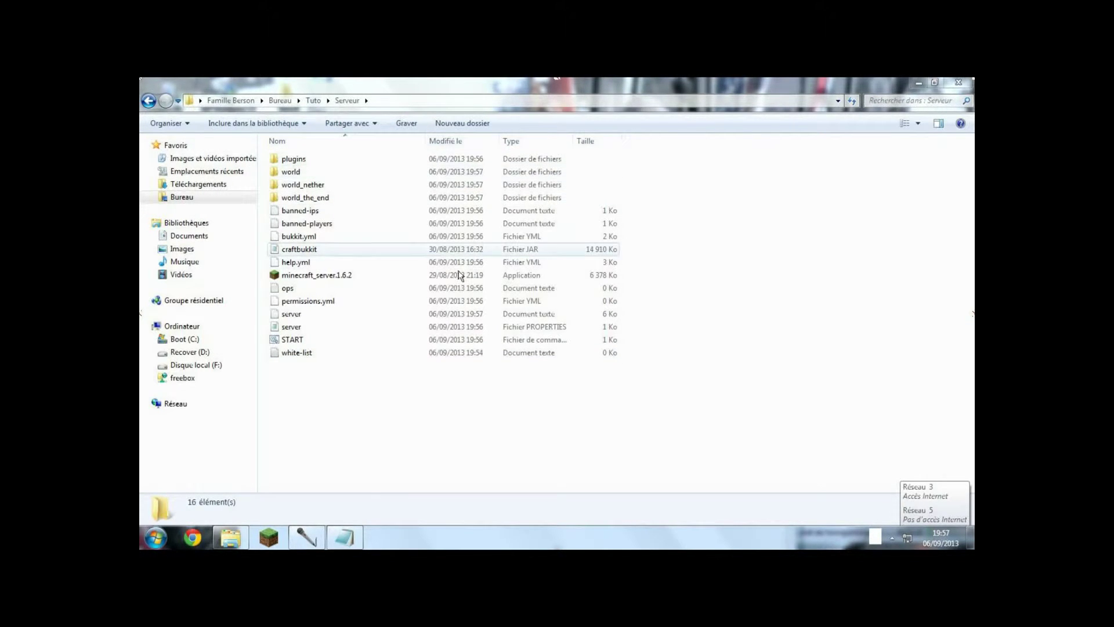
{"action": "left_click", "coordinate": [308, 159]}
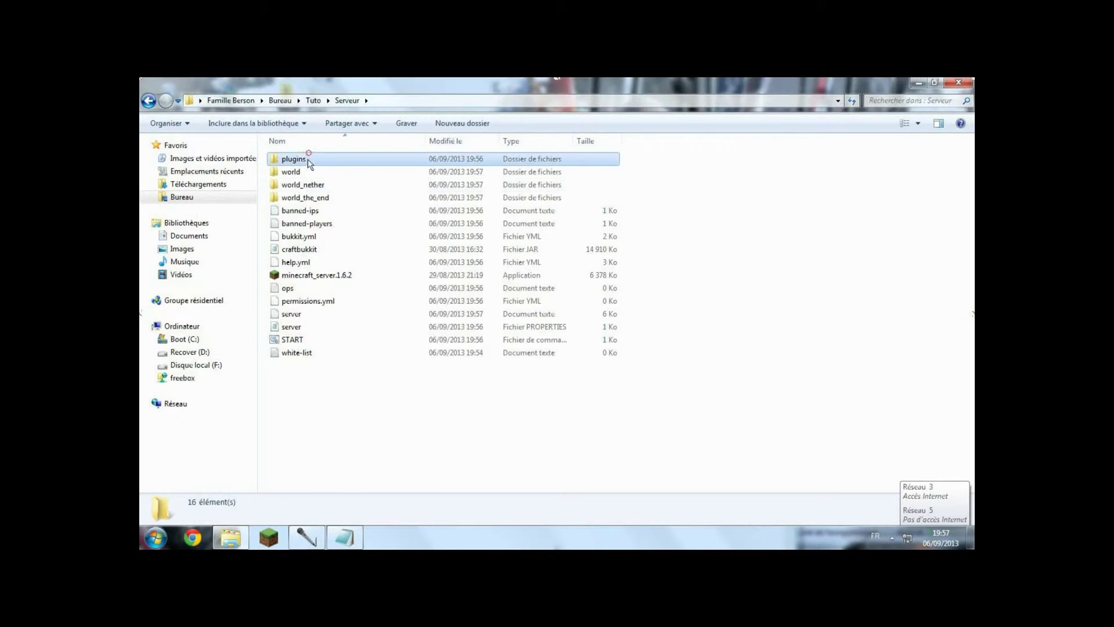
{"action": "left_click", "coordinate": [307, 184]}
{"action": "key", "text": "Delete"}
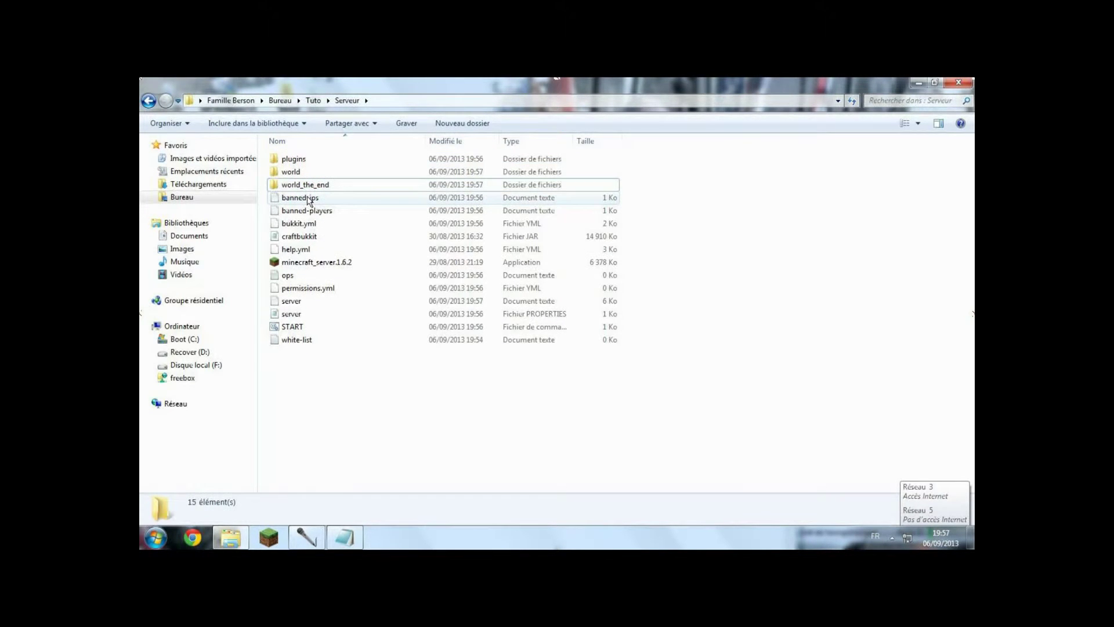
{"action": "key", "text": "ctrl+z"}
Step: Look inside the world_nether folder, return to the Serveur folder and review its world folders
{"action": "double_click", "coordinate": [340, 184]}
{"action": "left_click", "coordinate": [347, 100]}
{"action": "left_click", "coordinate": [303, 172]}
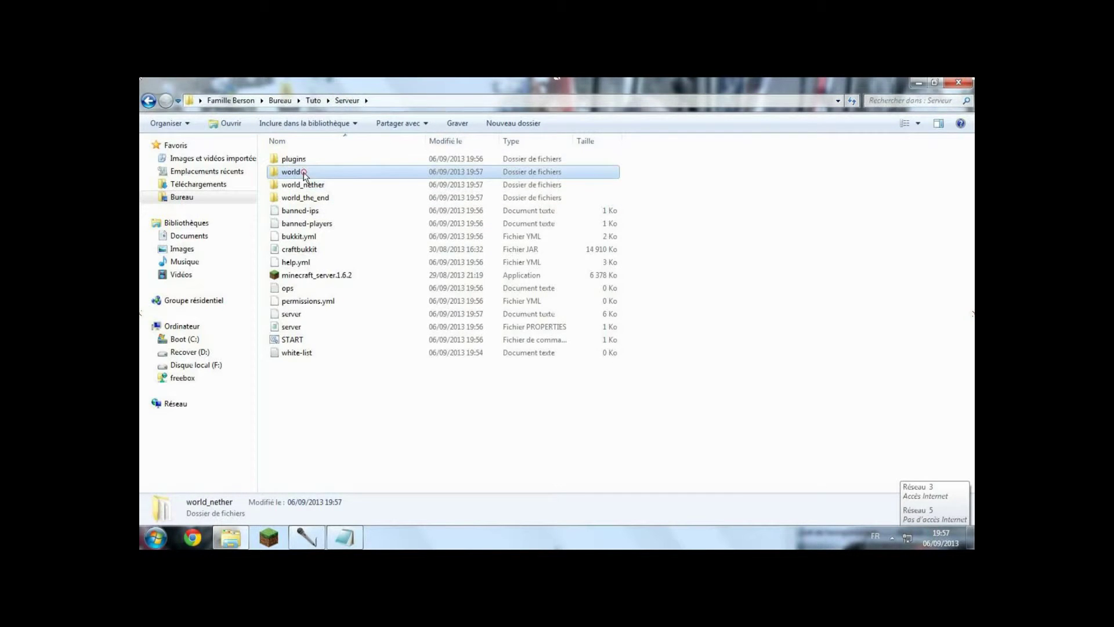
{"action": "left_click", "coordinate": [288, 185]}
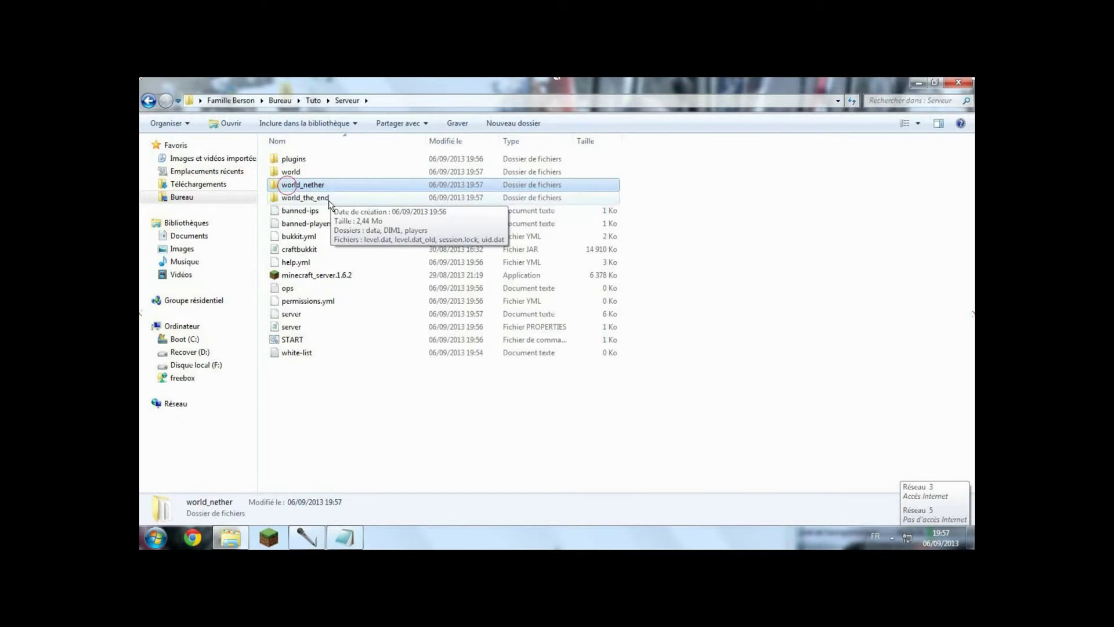
{"action": "left_click", "coordinate": [296, 198]}
Step: Open the banned-ips and banned-players text files one after the other to view their contents, closing each
{"action": "left_click", "coordinate": [299, 211]}
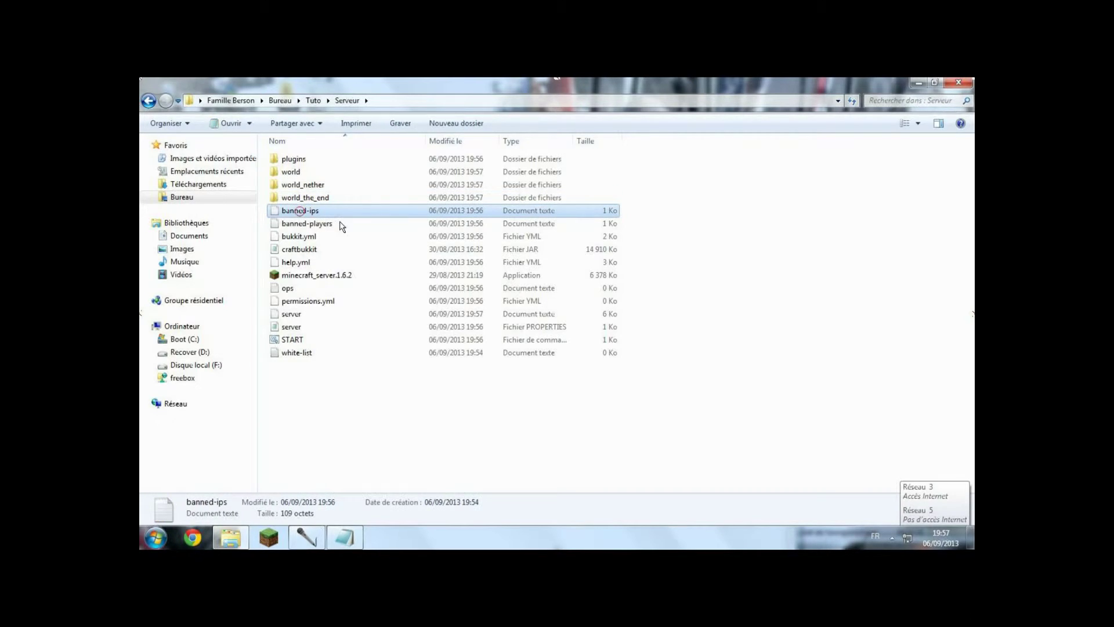
{"action": "double_click", "coordinate": [314, 217]}
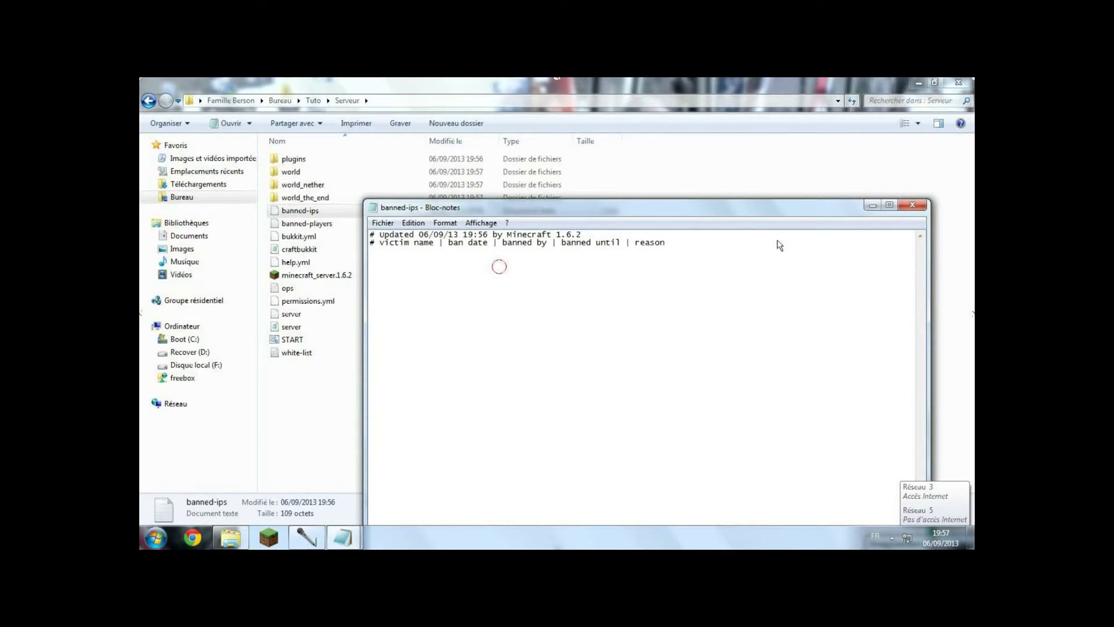
{"action": "left_click", "coordinate": [605, 250]}
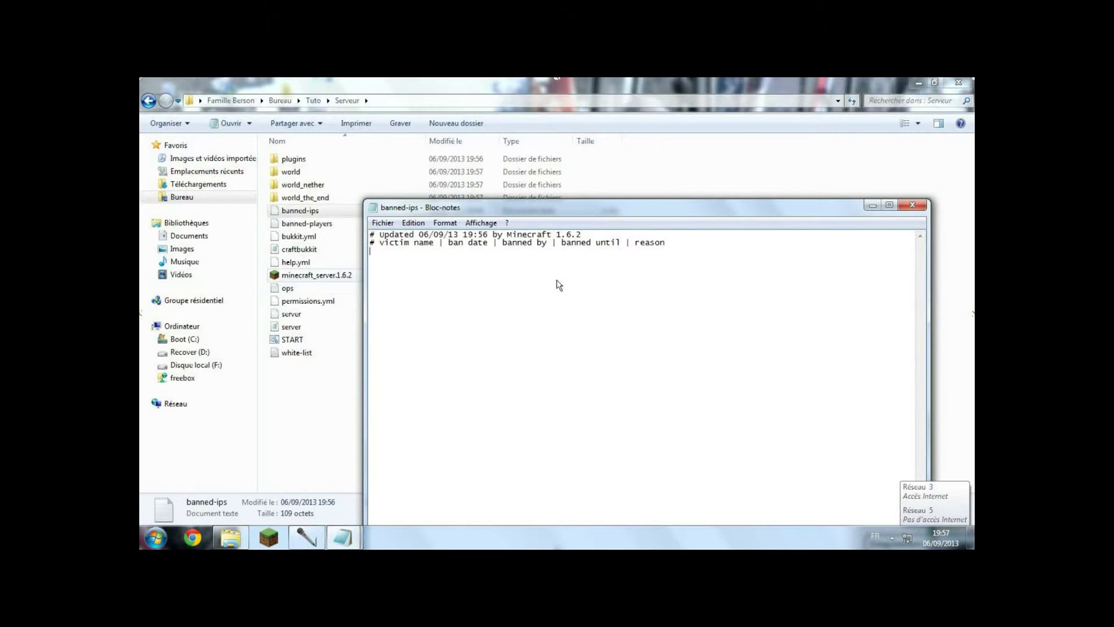
{"action": "left_click", "coordinate": [911, 207]}
{"action": "double_click", "coordinate": [340, 223]}
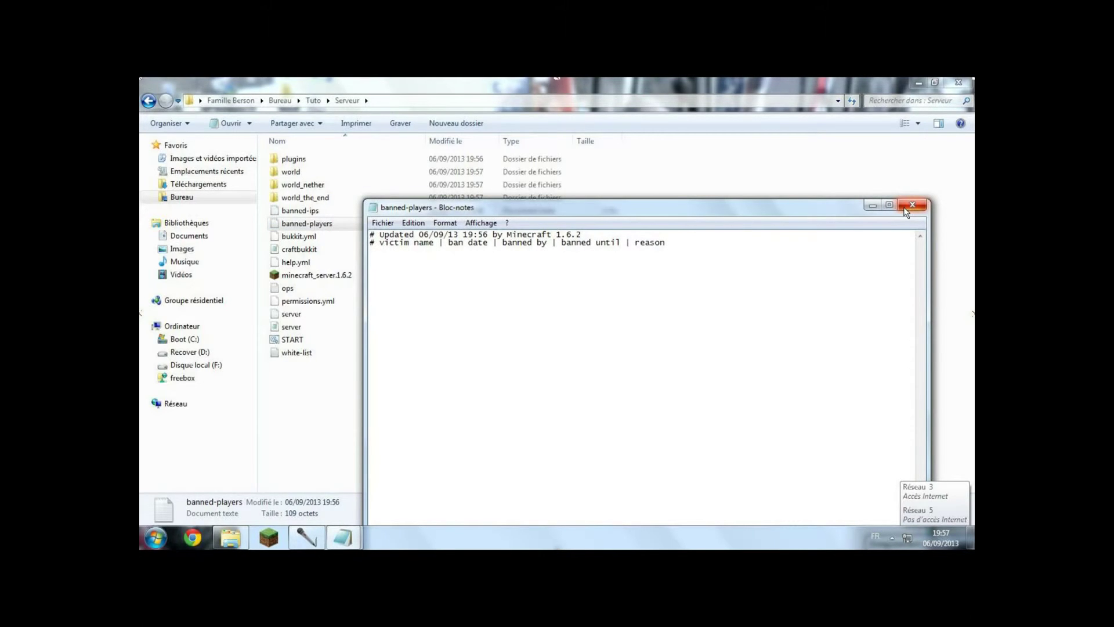
{"action": "left_click", "coordinate": [905, 207]}
Step: Review the craftbukkit and help.yml files in the list, and view the ops text file before closing it
{"action": "left_click", "coordinate": [293, 211]}
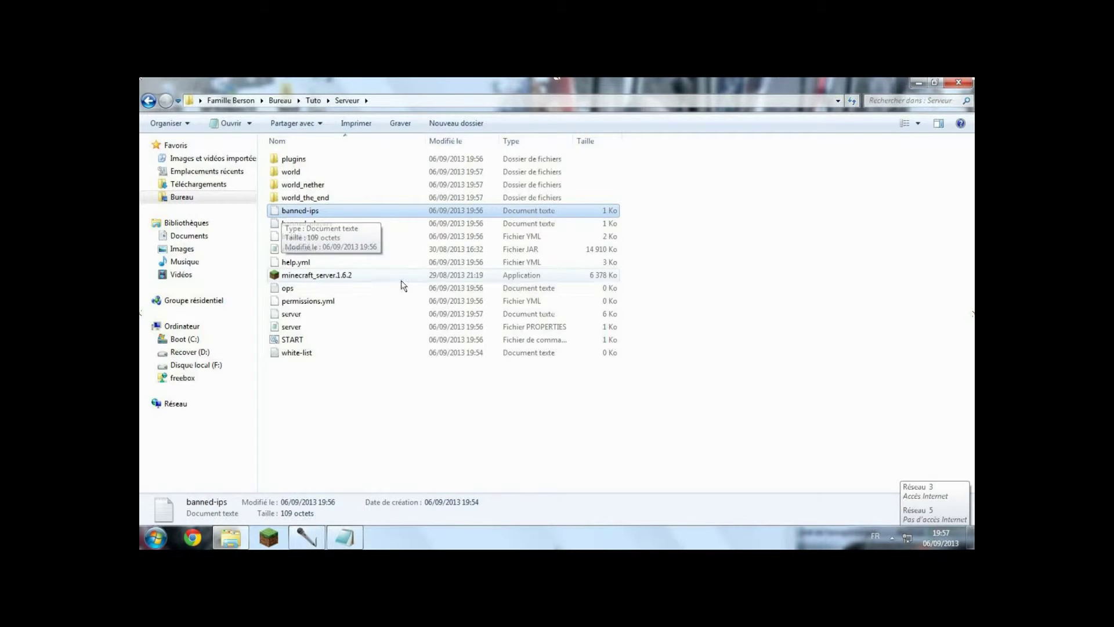
{"action": "left_click", "coordinate": [307, 250]}
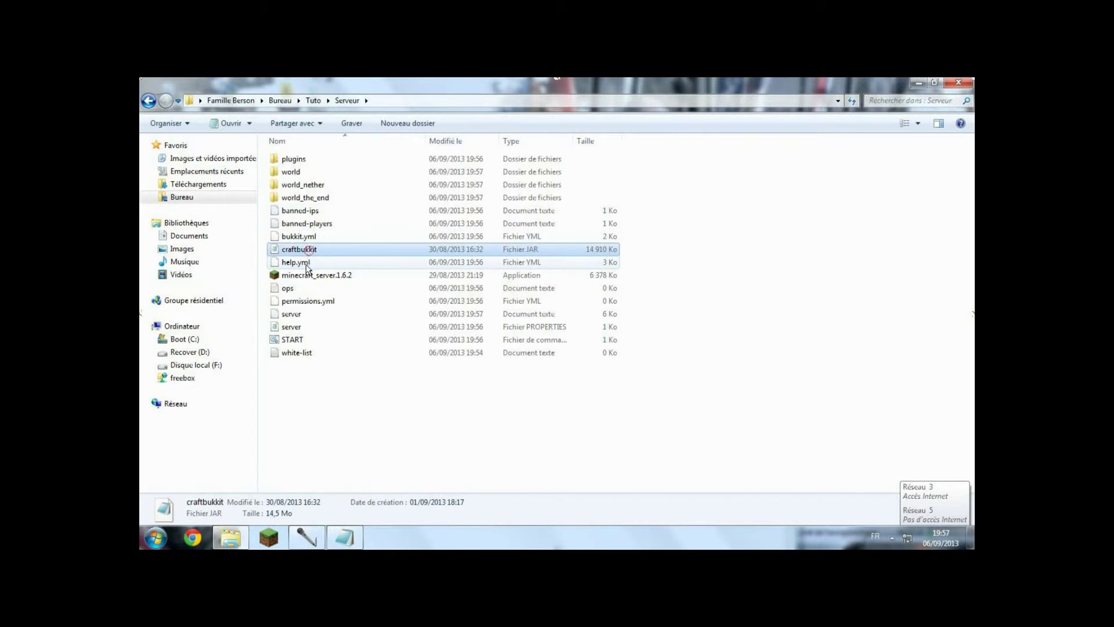
{"action": "left_click", "coordinate": [305, 263]}
{"action": "double_click", "coordinate": [305, 288]}
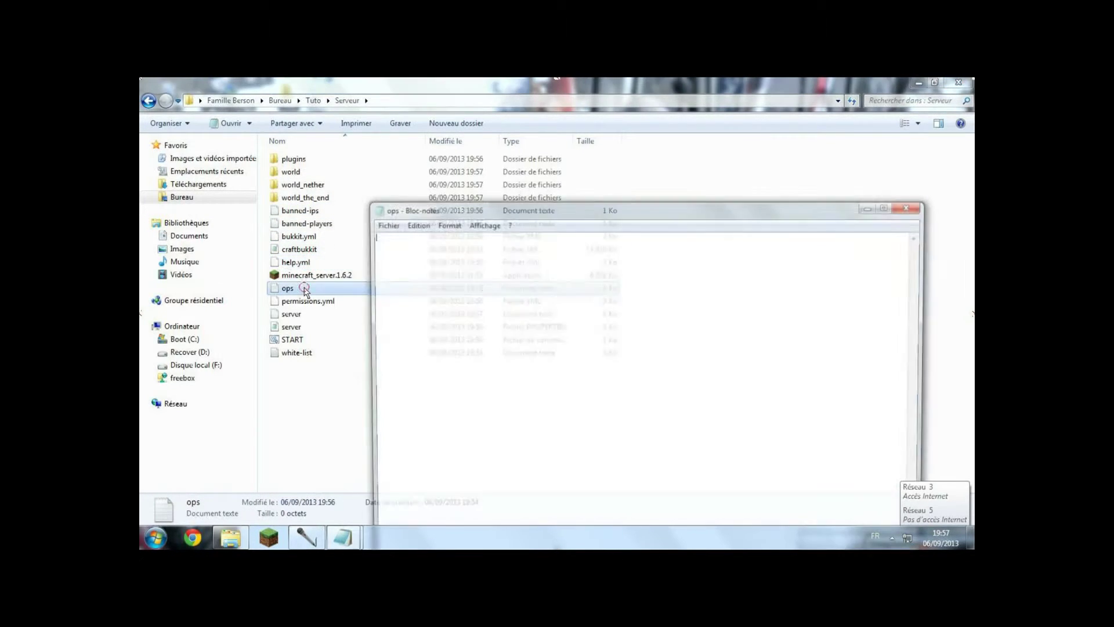
{"action": "left_click", "coordinate": [912, 207]}
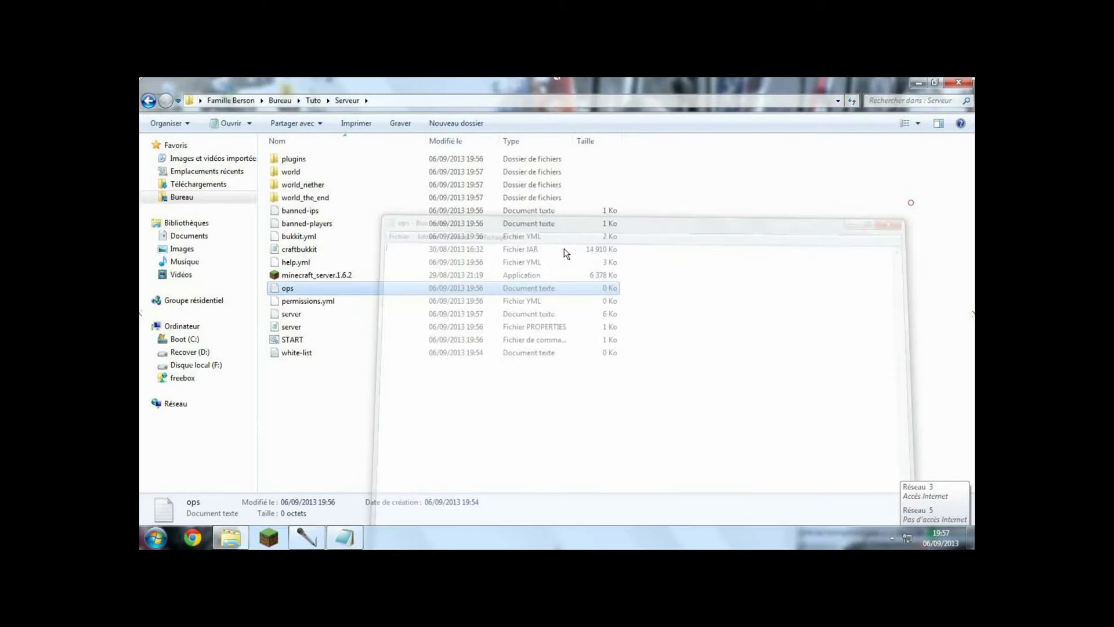
Step: Open the server log text document and read through its long entries
{"action": "left_click", "coordinate": [309, 302]}
{"action": "double_click", "coordinate": [316, 314]}
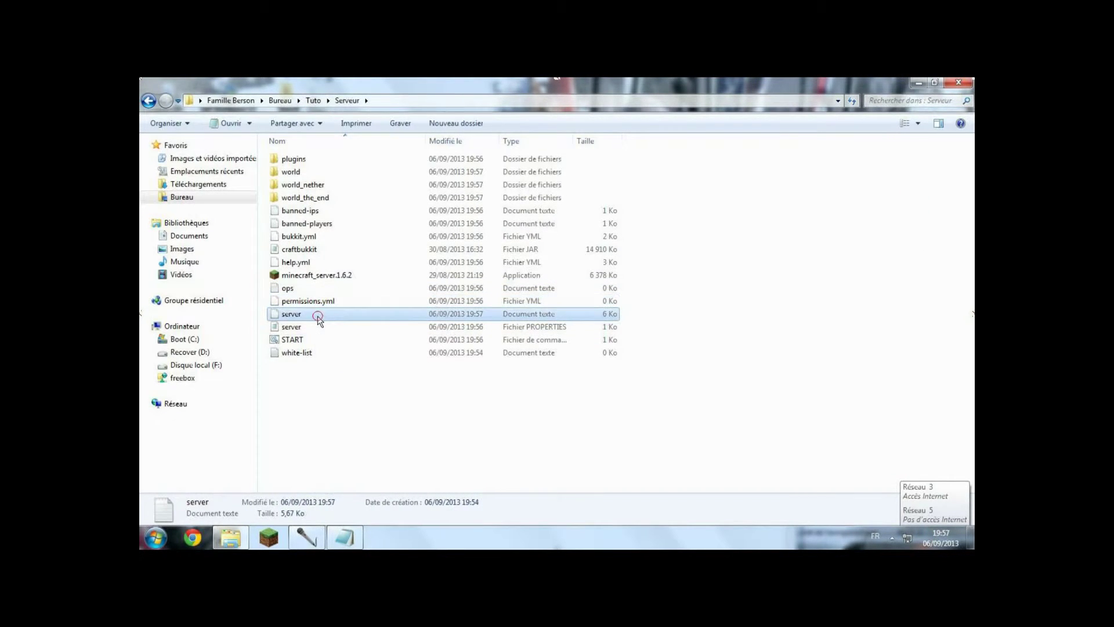
{"action": "scroll", "coordinate": [694, 298], "scroll_direction": "right", "scroll_amount": 5}
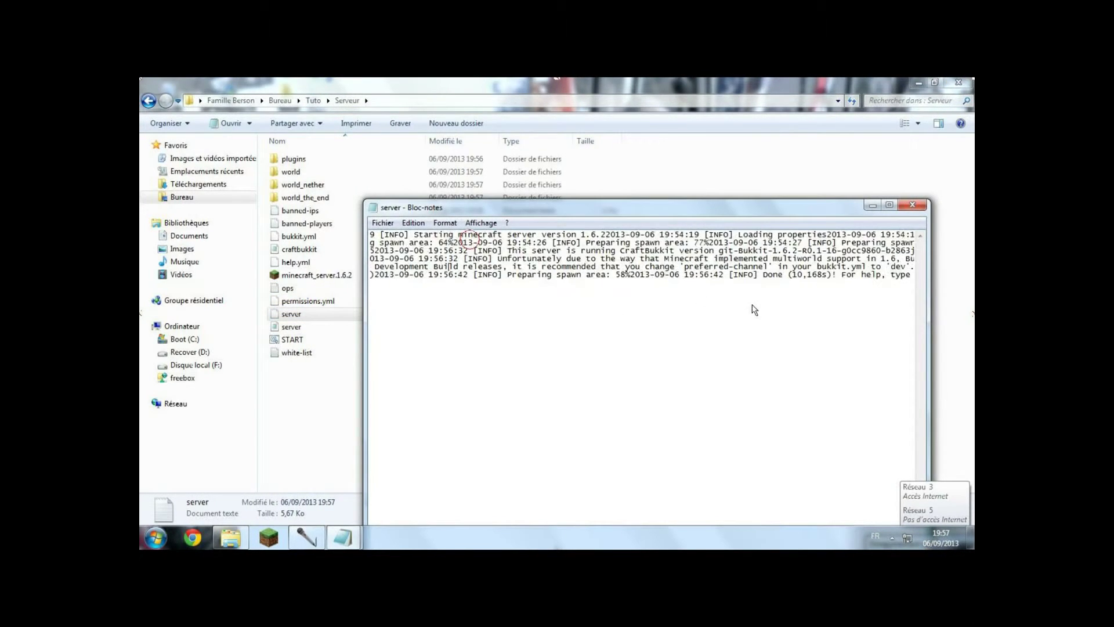
{"action": "scroll", "coordinate": [733, 312], "scroll_direction": "right", "scroll_amount": 10}
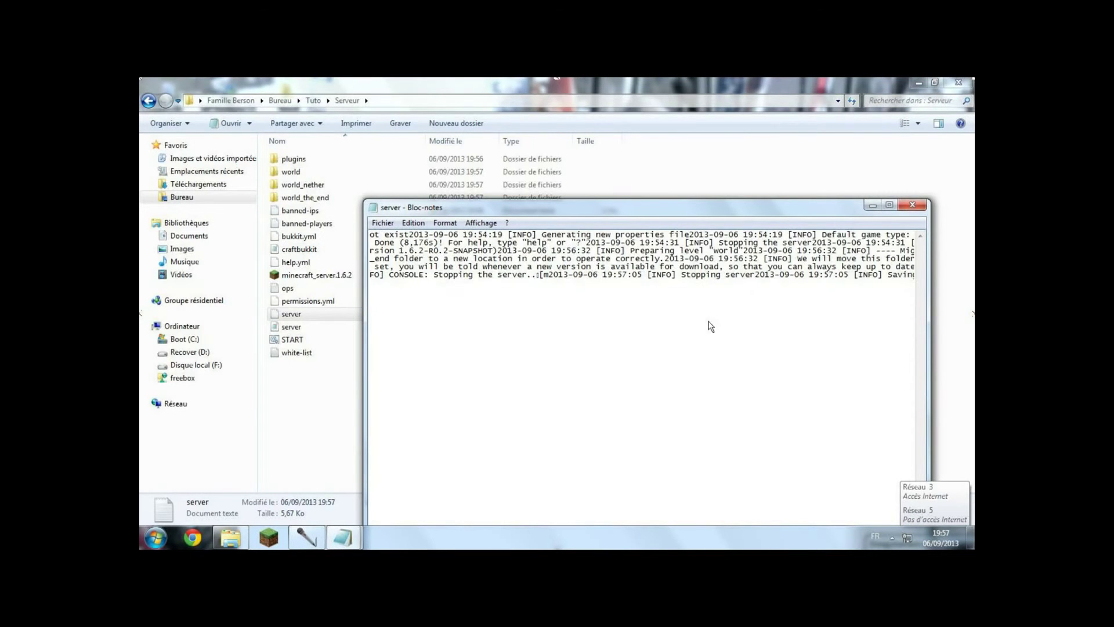
Step: Move the server log window into full view, finish reading its entries and close it
{"action": "left_click_drag", "start_coordinate": [681, 215], "coordinate": [630, 94]}
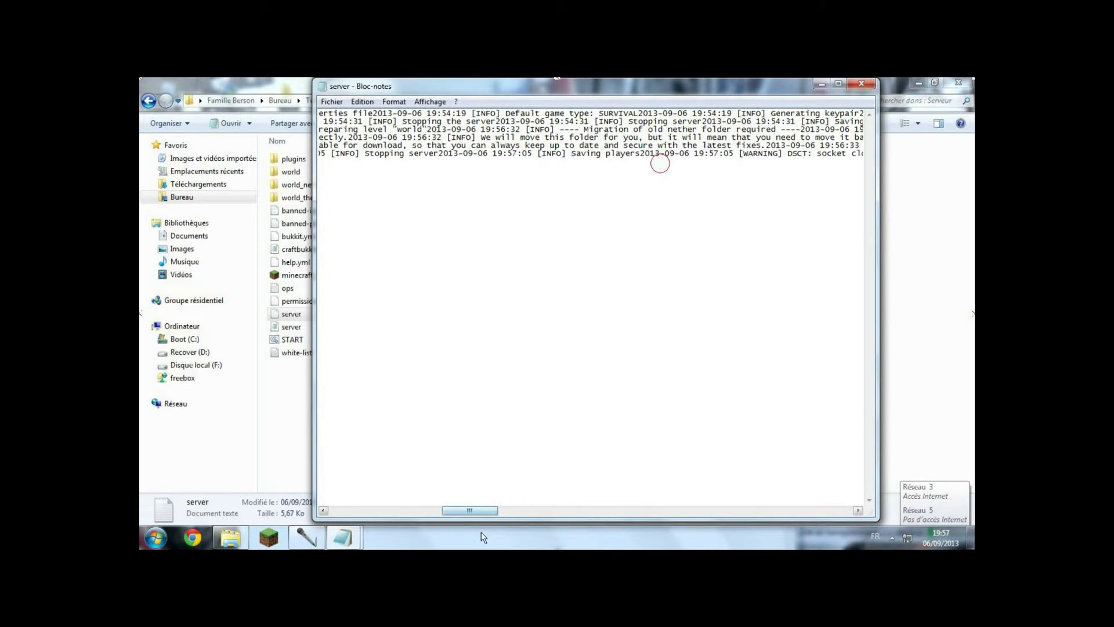
{"action": "left_click_drag", "start_coordinate": [483, 511], "coordinate": [349, 509]}
{"action": "left_click", "coordinate": [862, 83]}
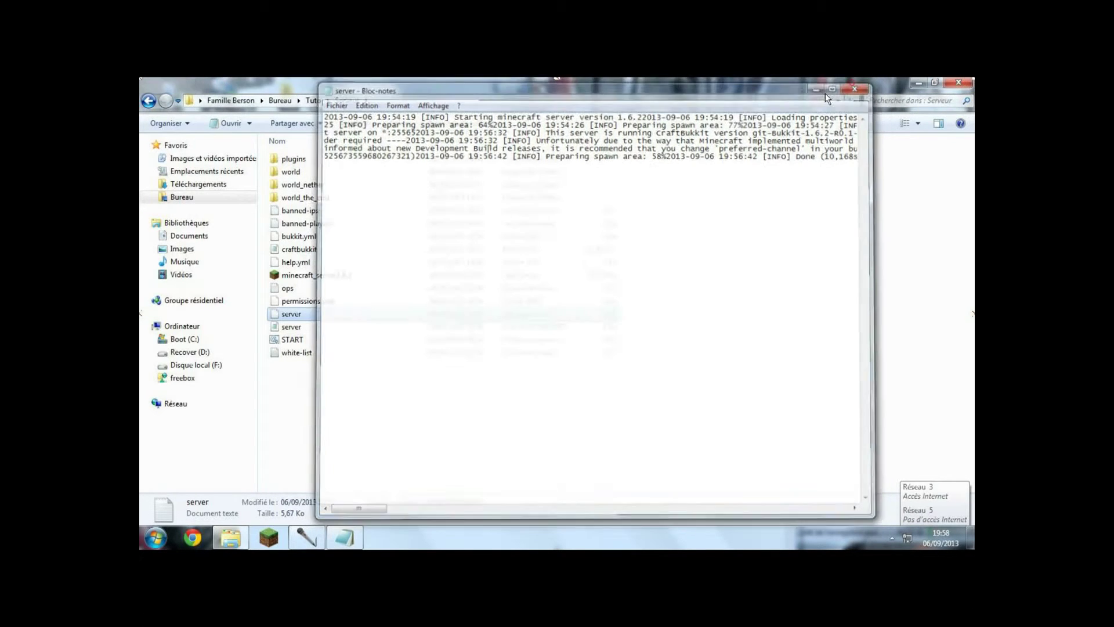
Step: Open the server properties file and review the generator-settings, allow-nether and level-name entries
{"action": "left_click", "coordinate": [320, 326]}
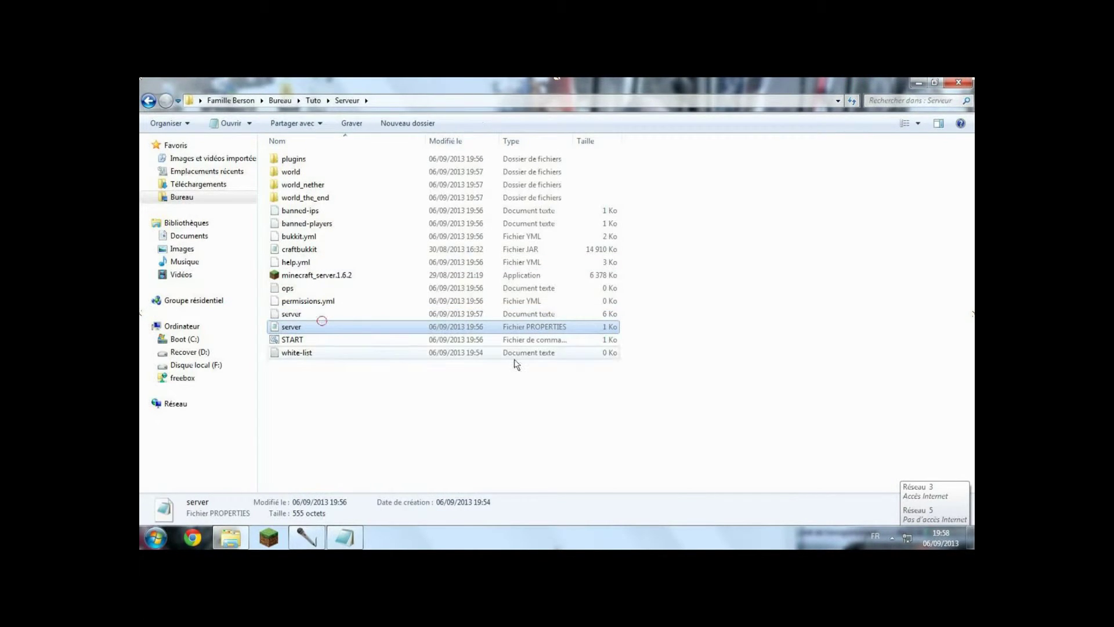
{"action": "double_click", "coordinate": [285, 330]}
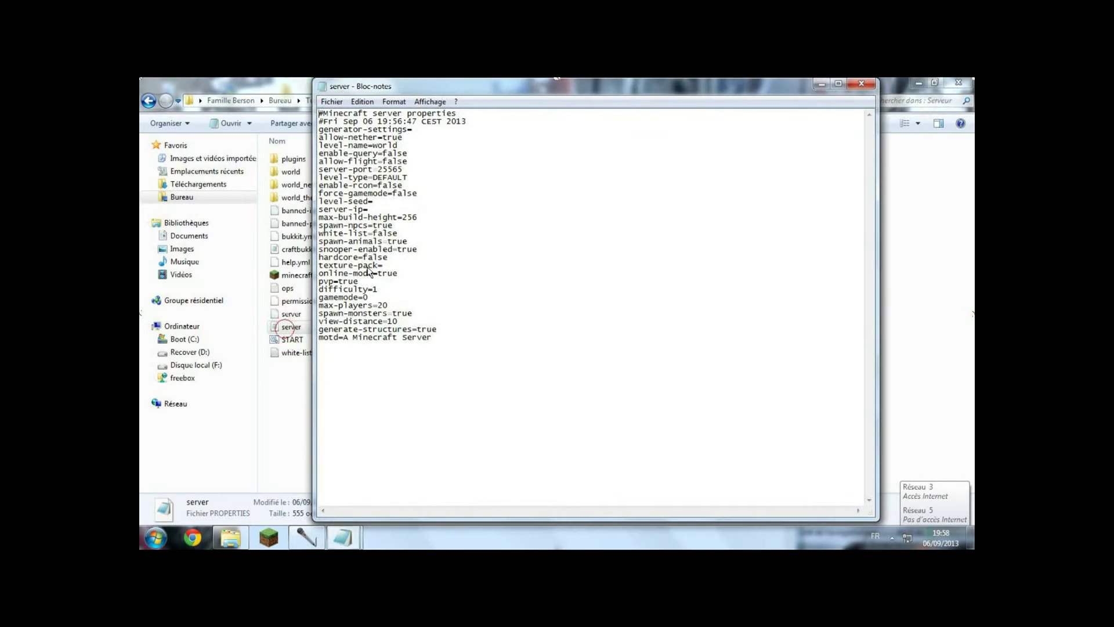
{"action": "left_click", "coordinate": [424, 149]}
{"action": "left_click_drag", "start_coordinate": [349, 138], "coordinate": [410, 145]}
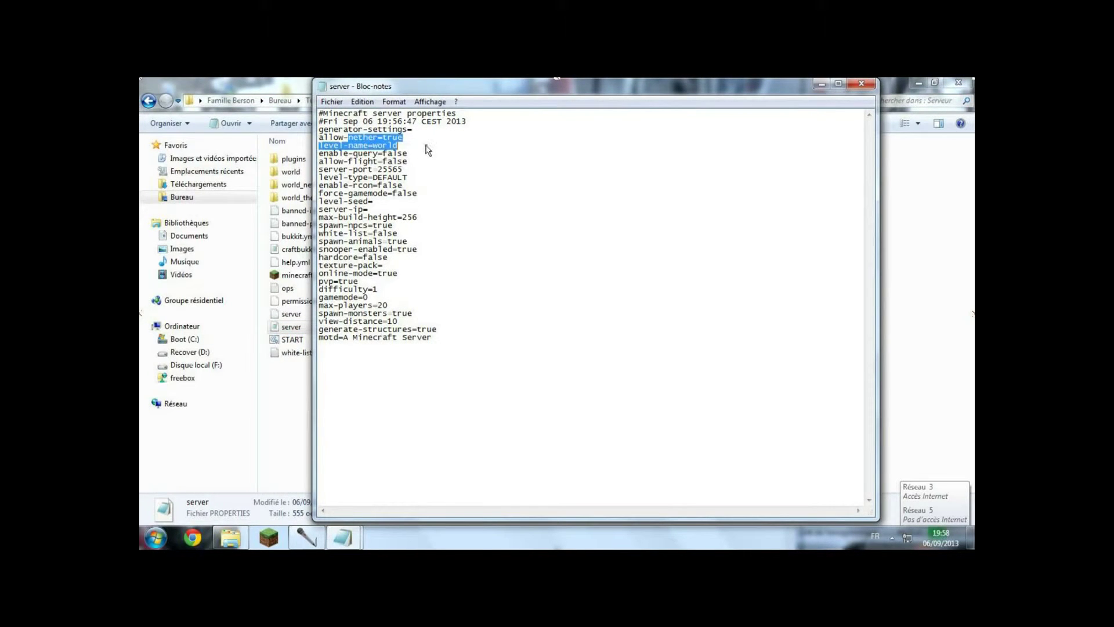
{"action": "left_click", "coordinate": [424, 147]}
{"action": "left_click", "coordinate": [415, 132]}
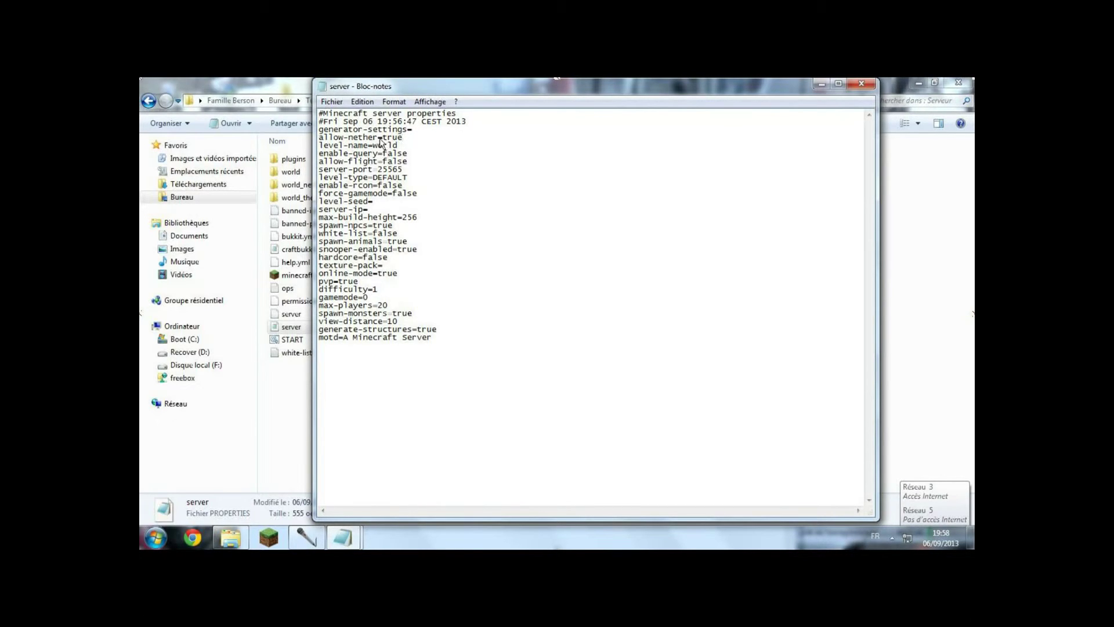
{"action": "left_click", "coordinate": [419, 138]}
Step: Review the enable-query, server-port, level-type and force-gamemode entries in the server properties
{"action": "left_click", "coordinate": [411, 154]}
{"action": "double_click", "coordinate": [388, 169]}
{"action": "left_click", "coordinate": [415, 170]}
{"action": "double_click", "coordinate": [390, 169]}
{"action": "left_click", "coordinate": [446, 197]}
{"action": "double_click", "coordinate": [377, 168]}
{"action": "left_click", "coordinate": [430, 172]}
{"action": "double_click", "coordinate": [371, 179]}
{"action": "left_click", "coordinate": [427, 177]}
{"action": "double_click", "coordinate": [392, 195]}
{"action": "left_click", "coordinate": [417, 194]}
Step: Examine the level-seed, server-ip, max-build-height and spawn-npcs entries in the server properties
{"action": "left_click", "coordinate": [394, 201]}
{"action": "double_click", "coordinate": [377, 213]}
{"action": "left_click", "coordinate": [377, 212]}
{"action": "double_click", "coordinate": [411, 218]}
{"action": "left_click", "coordinate": [418, 222]}
{"action": "left_click_drag", "start_coordinate": [330, 225], "coordinate": [376, 228]}
{"action": "left_click", "coordinate": [376, 233]}
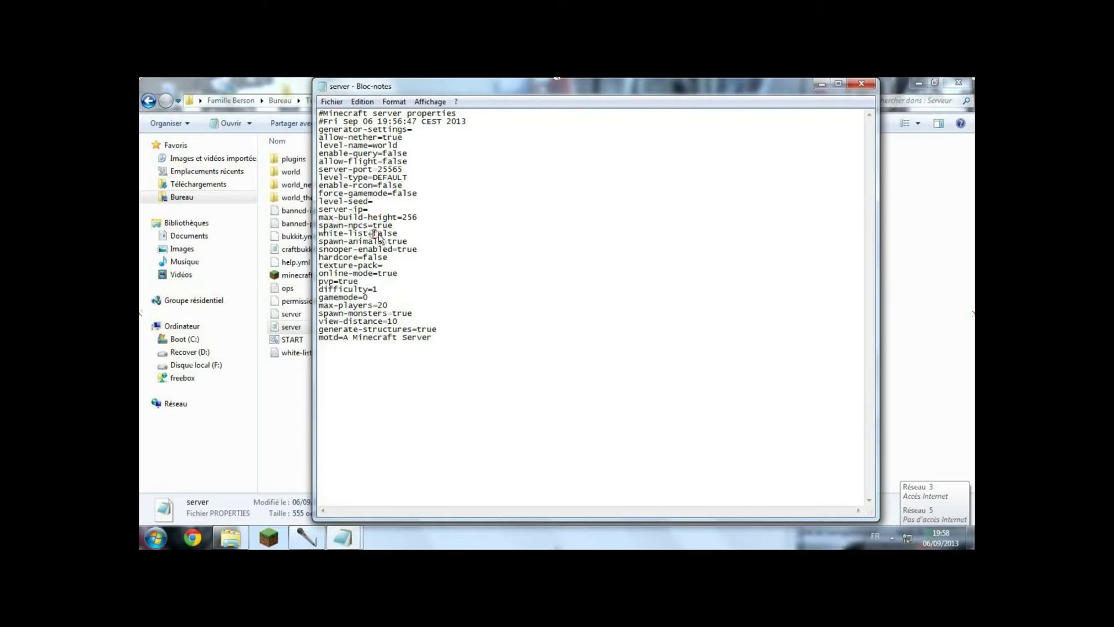
Step: Examine the white-list, spawn-animals and texture-pack entries in the server properties
{"action": "double_click", "coordinate": [373, 235]}
{"action": "left_click", "coordinate": [407, 228]}
{"action": "double_click", "coordinate": [400, 241]}
{"action": "left_click", "coordinate": [395, 264]}
{"action": "left_click_drag", "start_coordinate": [395, 264], "coordinate": [365, 264]}
{"action": "left_click", "coordinate": [387, 261]}
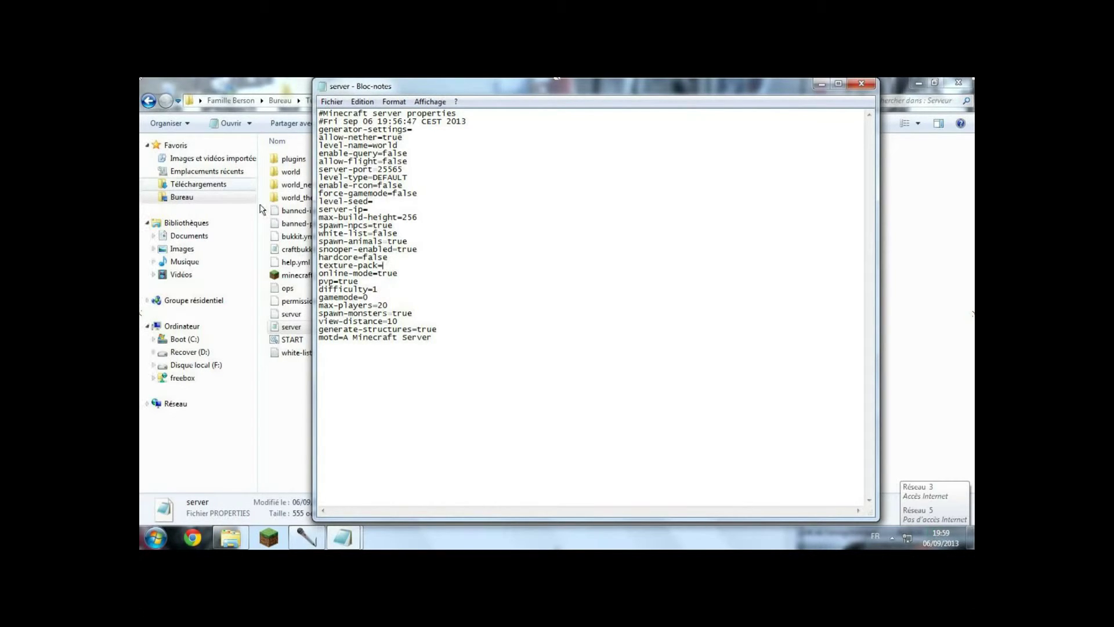
Step: Review the pvp, difficulty and gamemode entries, and set max-players to 999
{"action": "left_click_drag", "start_coordinate": [343, 282], "coordinate": [364, 286]}
{"action": "mouse_move", "coordinate": [372, 290]}
{"action": "left_mouse_down"}
{"action": "mouse_move", "coordinate": [381, 296]}
{"action": "mouse_move", "coordinate": [364, 299]}
{"action": "left_mouse_up"}
{"action": "left_click", "coordinate": [367, 298]}
{"action": "key", "text": "BackSpace"}
{"action": "type", "text": "999"}
Step: Set the motd to "Un tuto trop génial!!!" and close the server properties file, saving the changes
{"action": "left_click_drag", "start_coordinate": [390, 317], "coordinate": [392, 321]}
{"action": "left_click", "coordinate": [392, 321]}
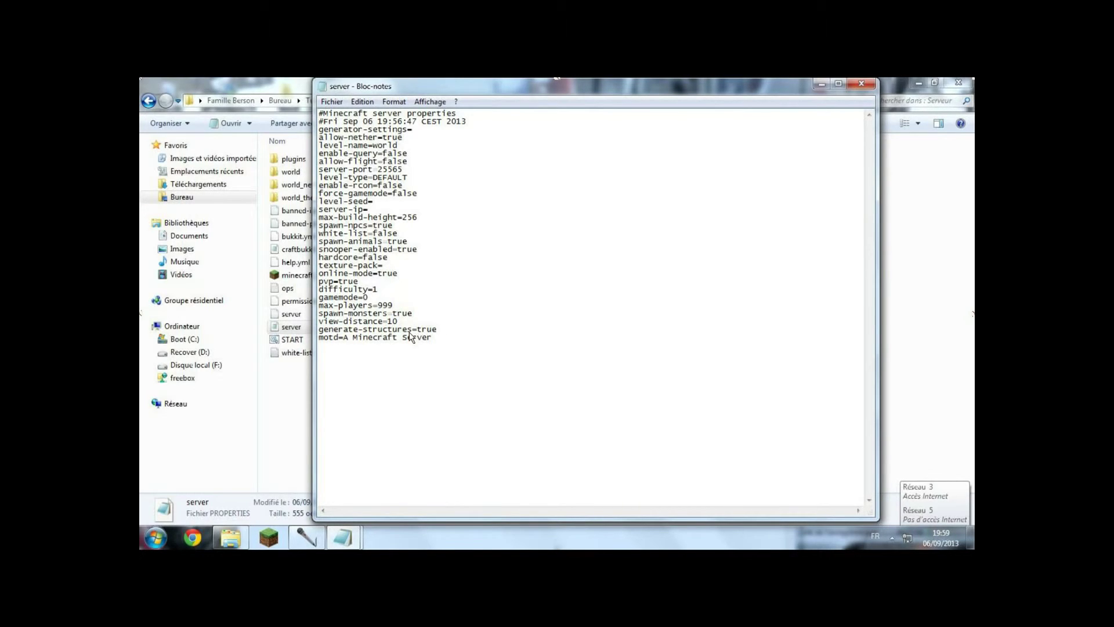
{"action": "left_click_drag", "start_coordinate": [482, 337], "coordinate": [344, 337]}
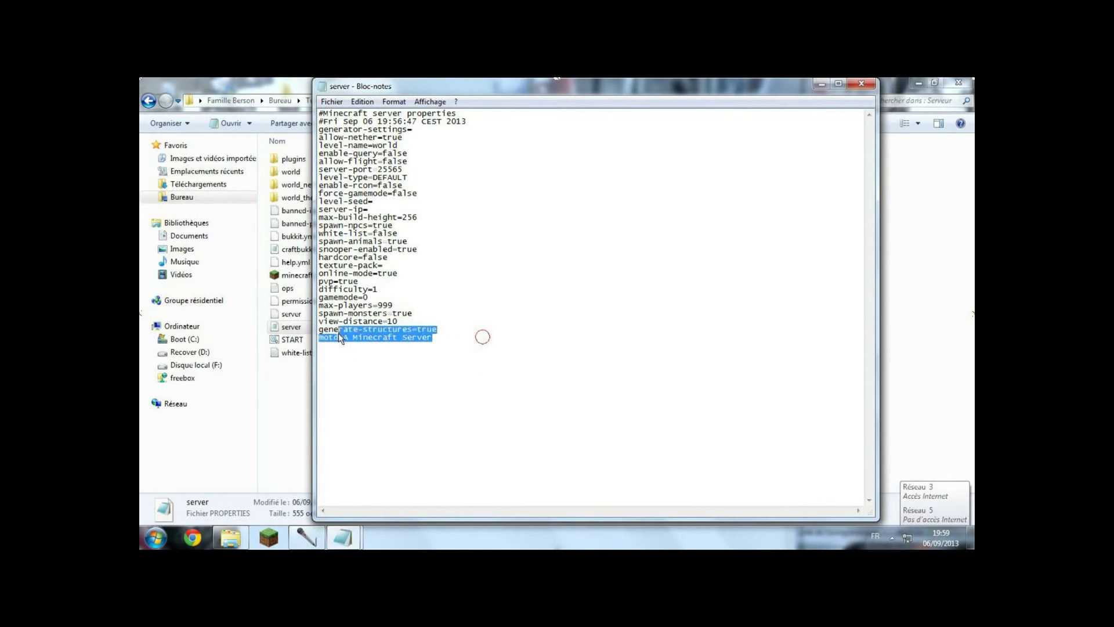
{"action": "type", "text": "Un tuto trop génial!!!"}
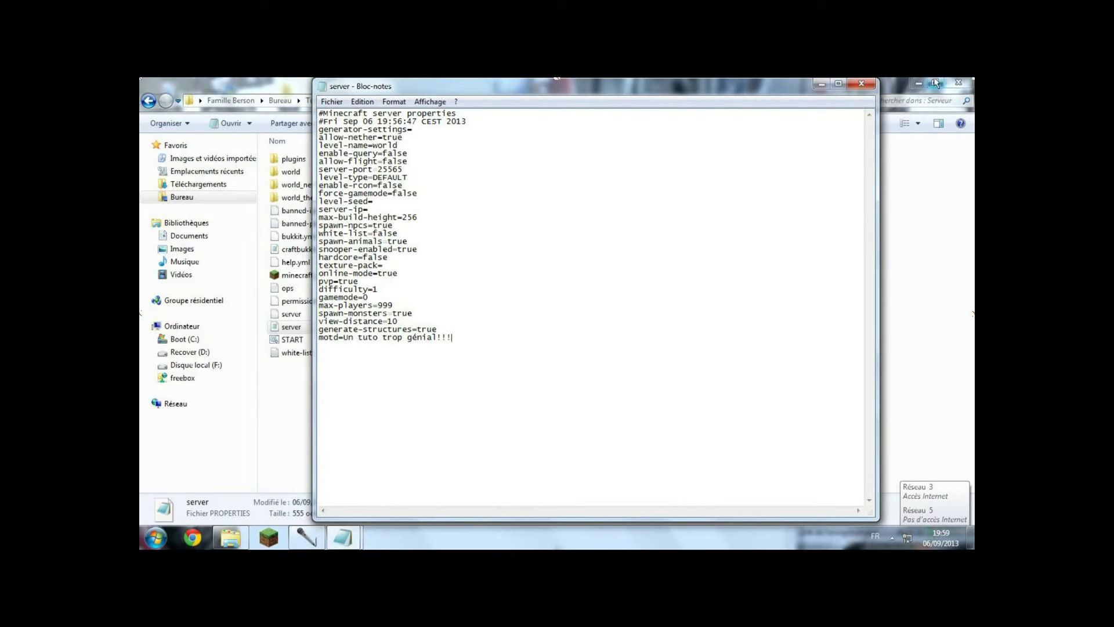
{"action": "left_click", "coordinate": [861, 83]}
{"action": "left_click", "coordinate": [480, 323]}
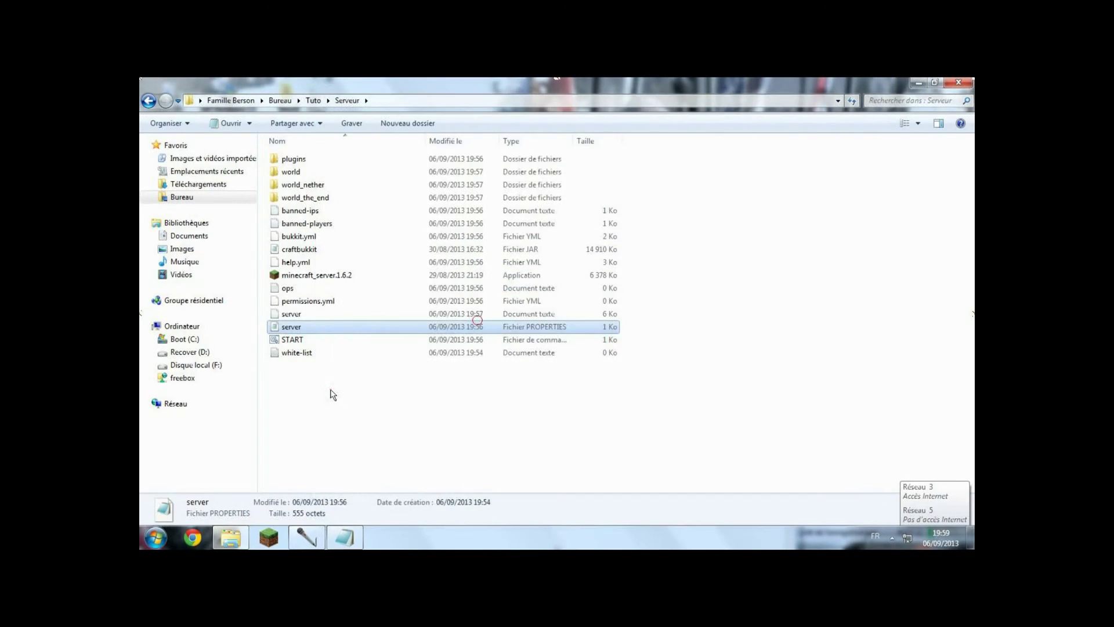
Step: Open the white-list text file, try a sample entry and close it without saving
{"action": "left_click", "coordinate": [311, 354]}
{"action": "double_click", "coordinate": [311, 354]}
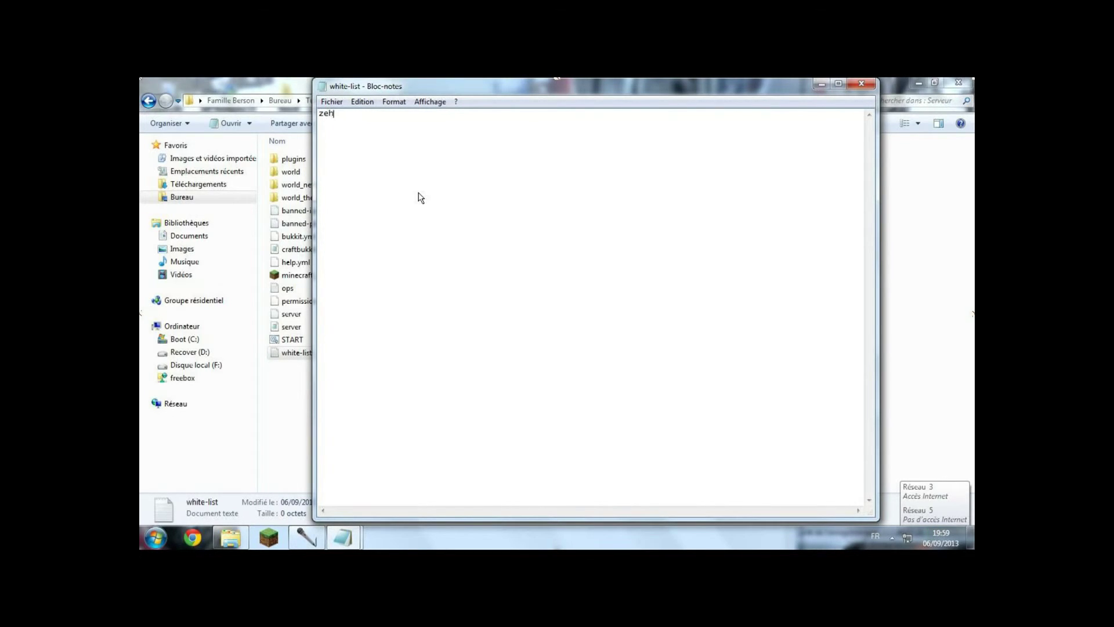
{"action": "left_click", "coordinate": [863, 85]}
{"action": "left_click", "coordinate": [558, 321]}
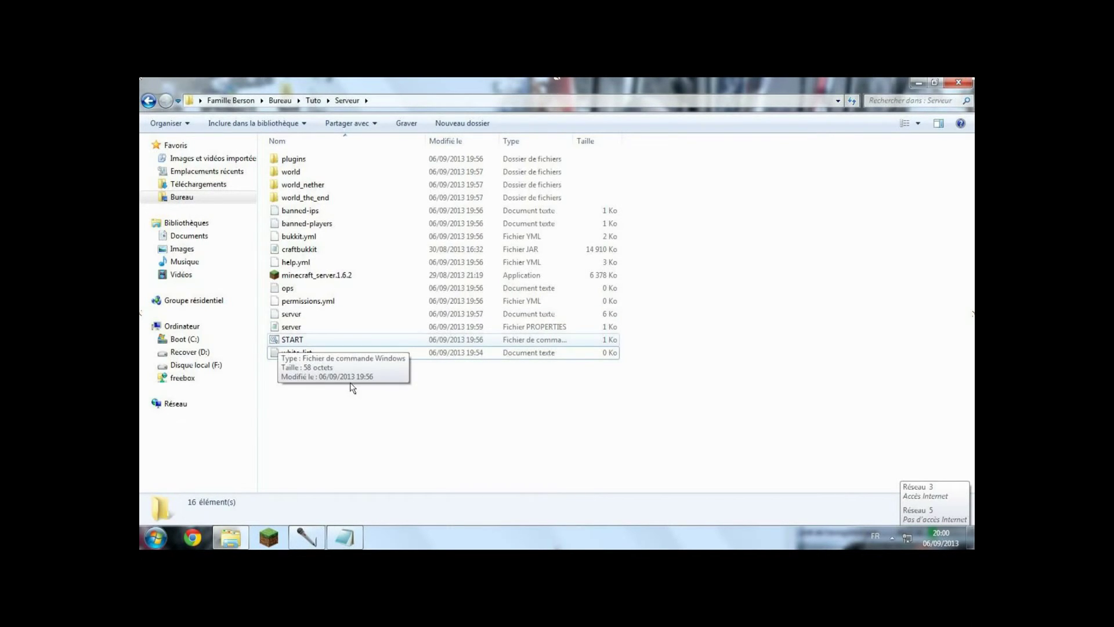
Step: Close the leftover Notepad document and launch the server with the START command file
{"action": "left_click", "coordinate": [347, 534]}
{"action": "left_click", "coordinate": [792, 209]}
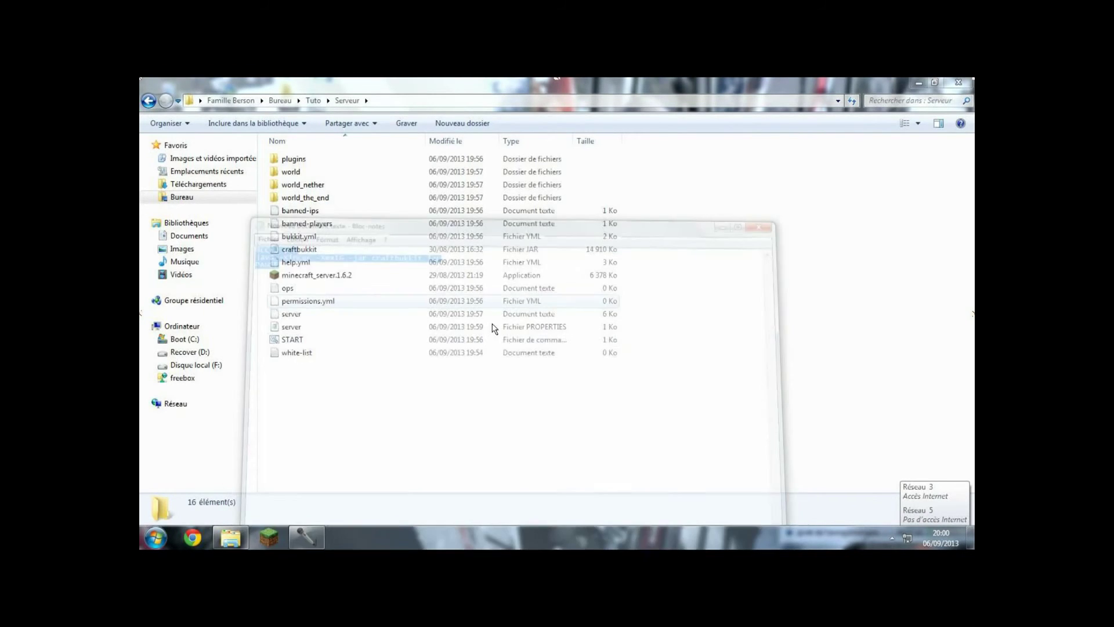
{"action": "double_click", "coordinate": [371, 342]}
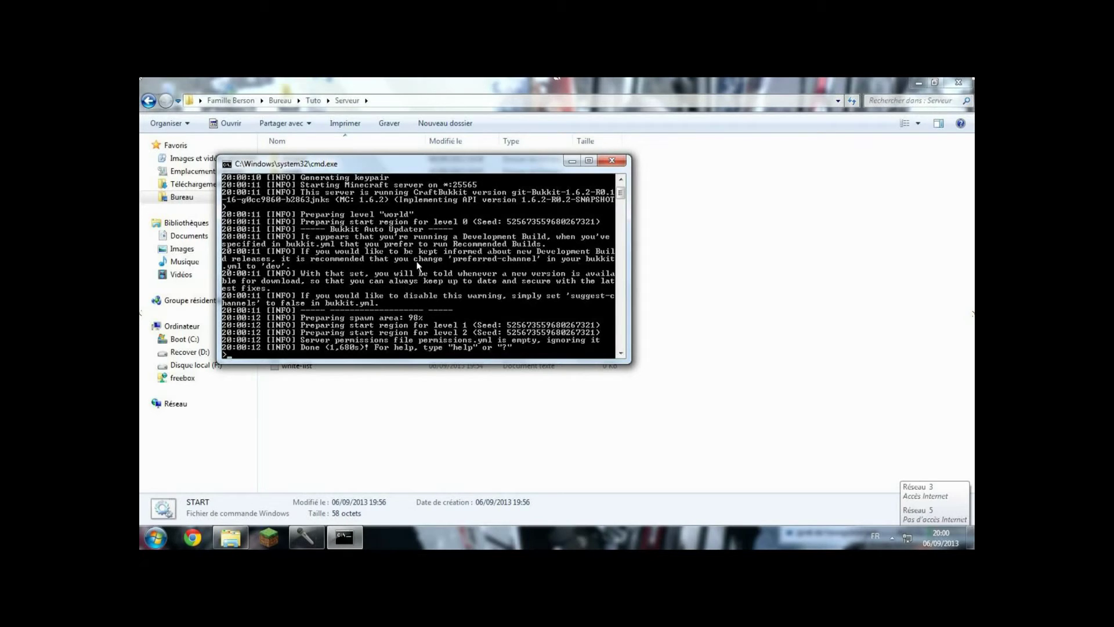
Step: Switch to the Minecraft launcher, allow it to run, and start the game with the existing profile
{"action": "left_click", "coordinate": [261, 543]}
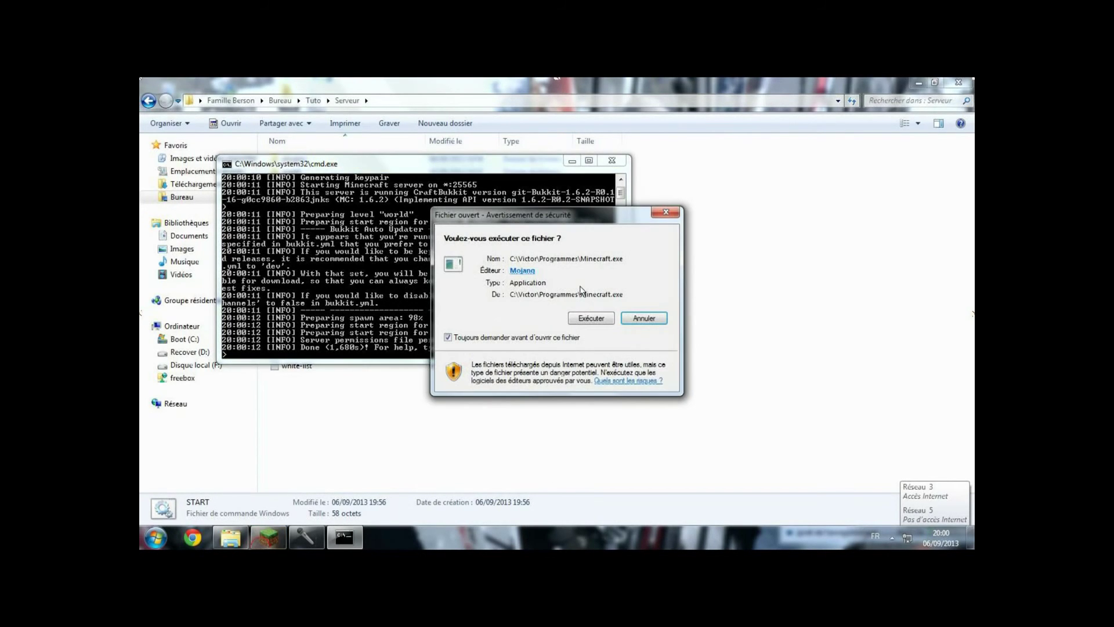
{"action": "left_click", "coordinate": [581, 319]}
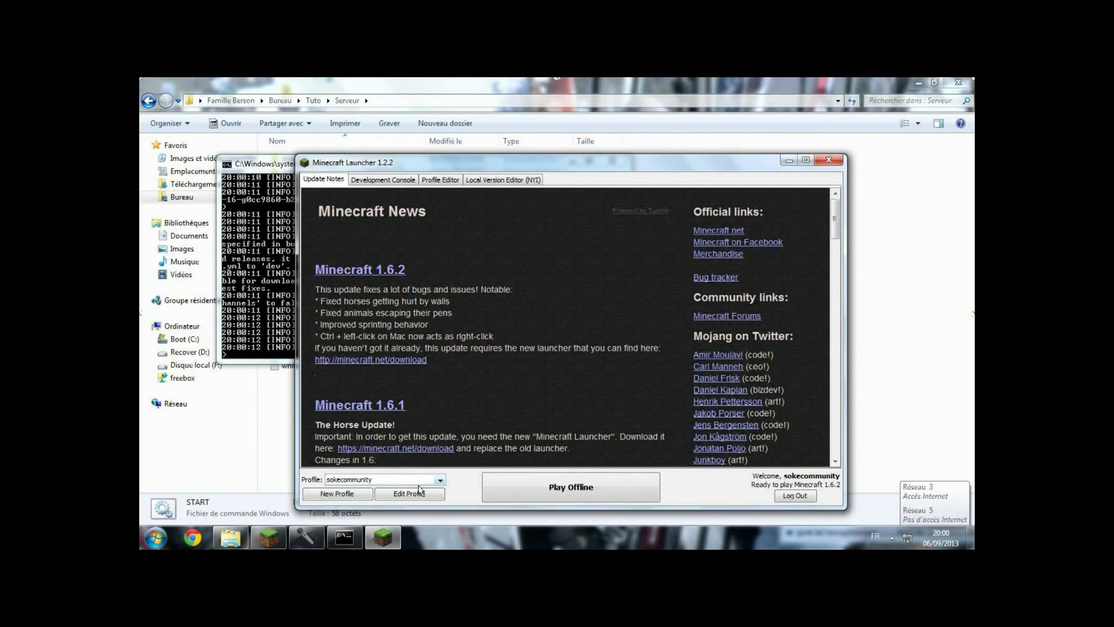
{"action": "left_click", "coordinate": [542, 493]}
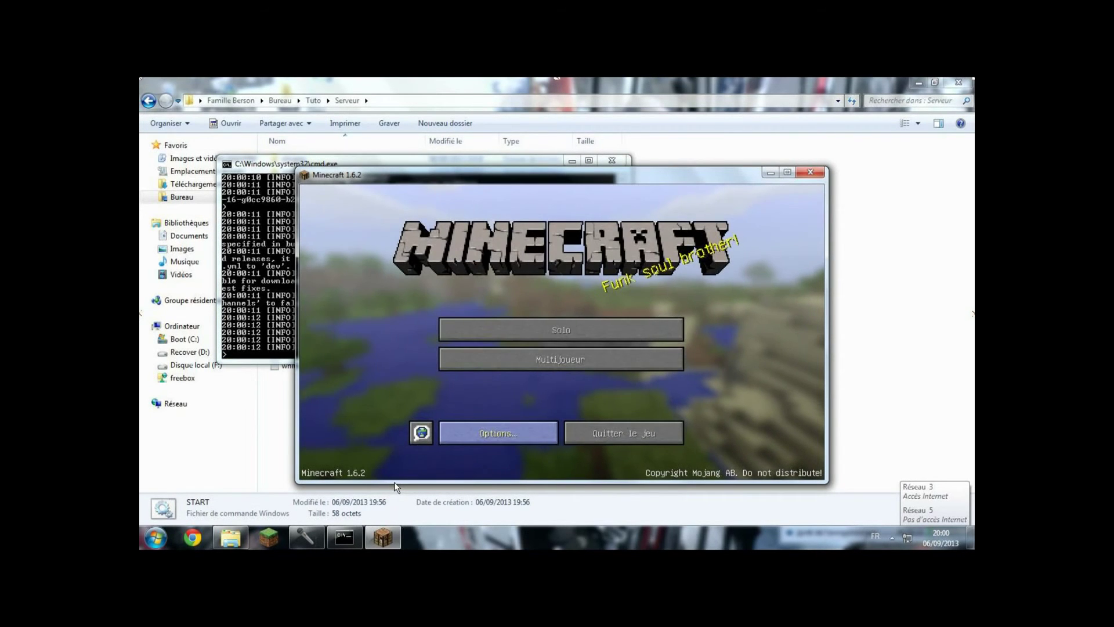
Step: Open the multiplayer server list and look through the listed servers down to the end
{"action": "left_click", "coordinate": [638, 364]}
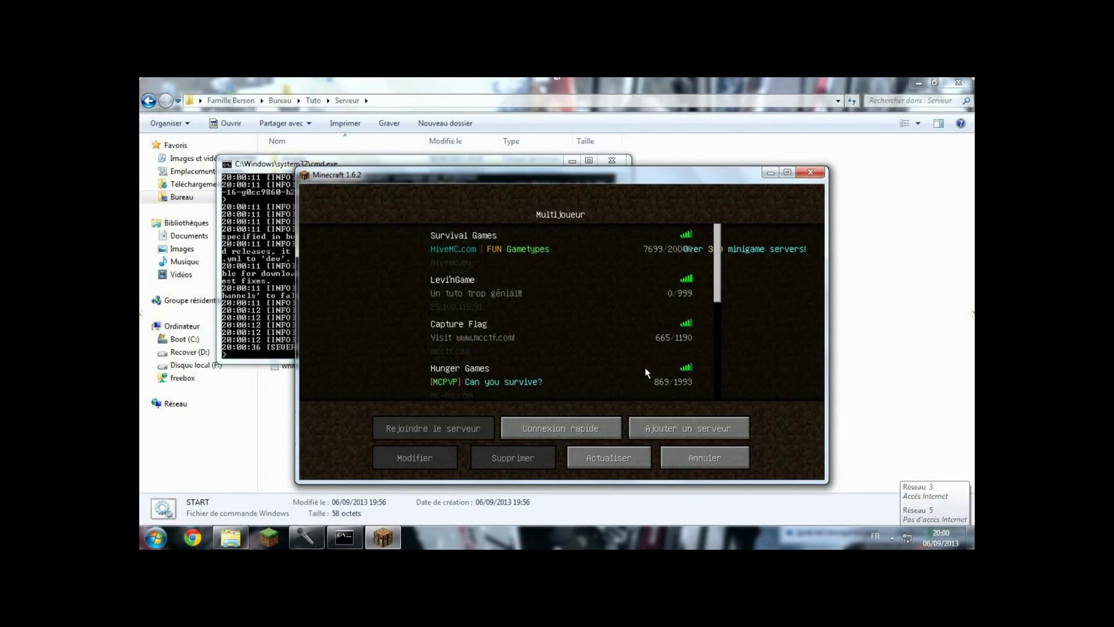
{"action": "left_click", "coordinate": [647, 372]}
{"action": "scroll", "coordinate": [579, 345], "scroll_direction": "down", "scroll_amount": 5}
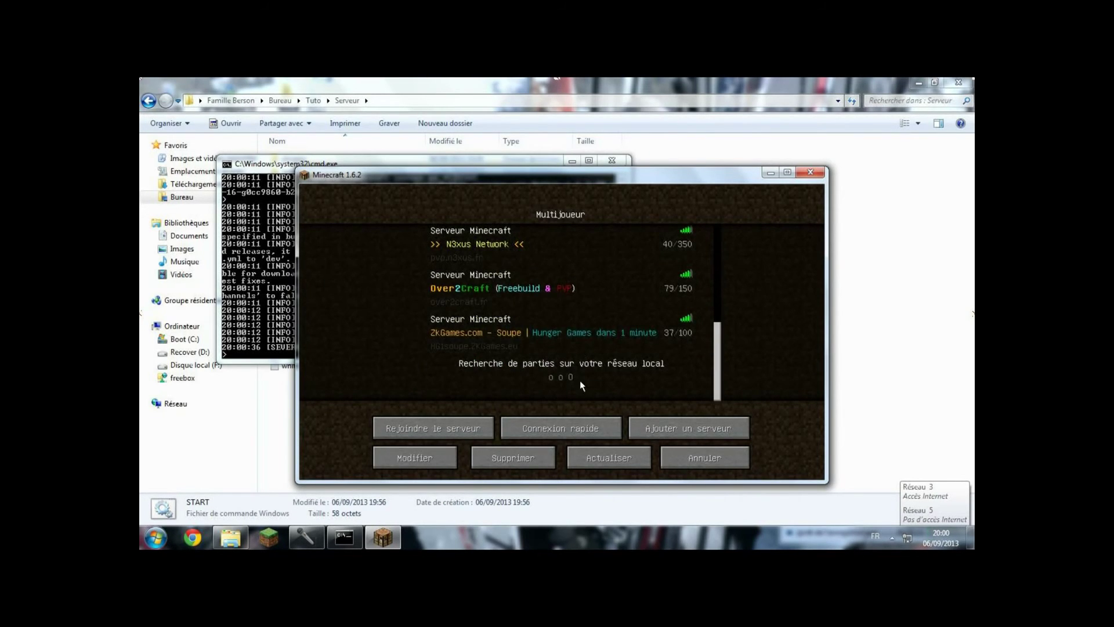
{"action": "left_click", "coordinate": [566, 428]}
{"action": "left_click", "coordinate": [548, 436]}
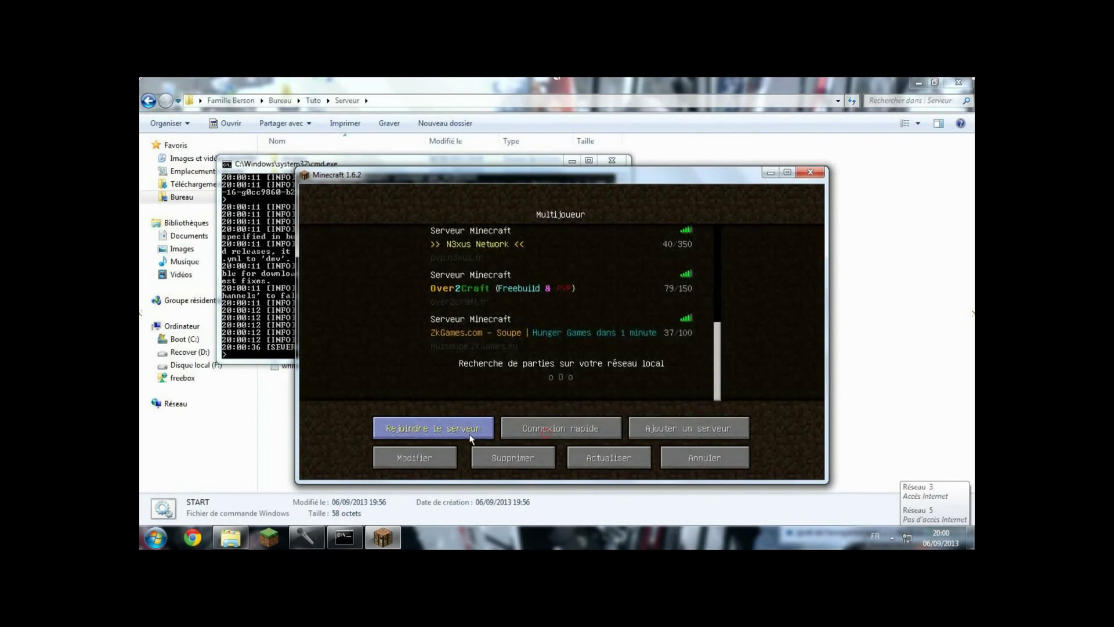
{"action": "left_click", "coordinate": [469, 433]}
{"action": "left_click", "coordinate": [513, 432]}
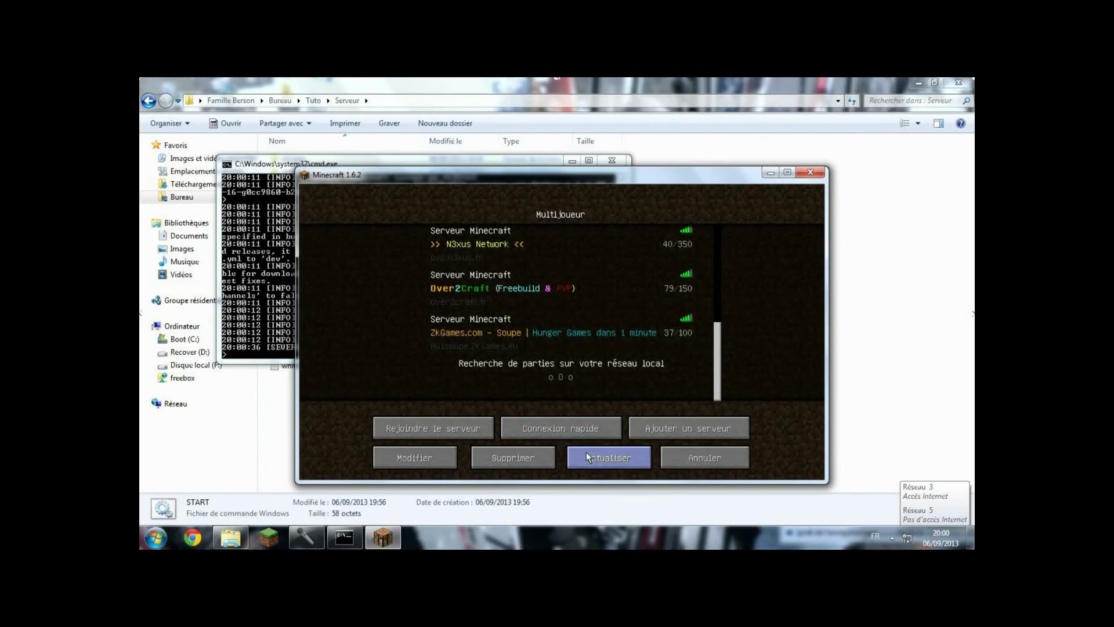
Step: Add a multiplayer server named Tuto with the address localhost
{"action": "left_click", "coordinate": [632, 429]}
{"action": "key", "text": "BackSpace"}
{"action": "key", "text": "BackSpace"}
{"action": "key", "text": "BackSpace"}
{"action": "key", "text": "BackSpace"}
{"action": "key", "text": "BackSpace"}
{"action": "key", "text": "BackSpace"}
{"action": "key", "text": "BackSpace"}
{"action": "key", "text": "BackSpace"}
{"action": "key", "text": "BackSpace"}
{"action": "key", "text": "BackSpace"}
{"action": "key", "text": "BackSpace"}
{"action": "key", "text": "BackSpace"}
{"action": "key", "text": "BackSpace"}
{"action": "key", "text": "BackSpace"}
{"action": "key", "text": "BackSpace"}
{"action": "key", "text": "BackSpace"}
{"action": "key", "text": "BackSpace"}
{"action": "type", "text": "Tuto"}
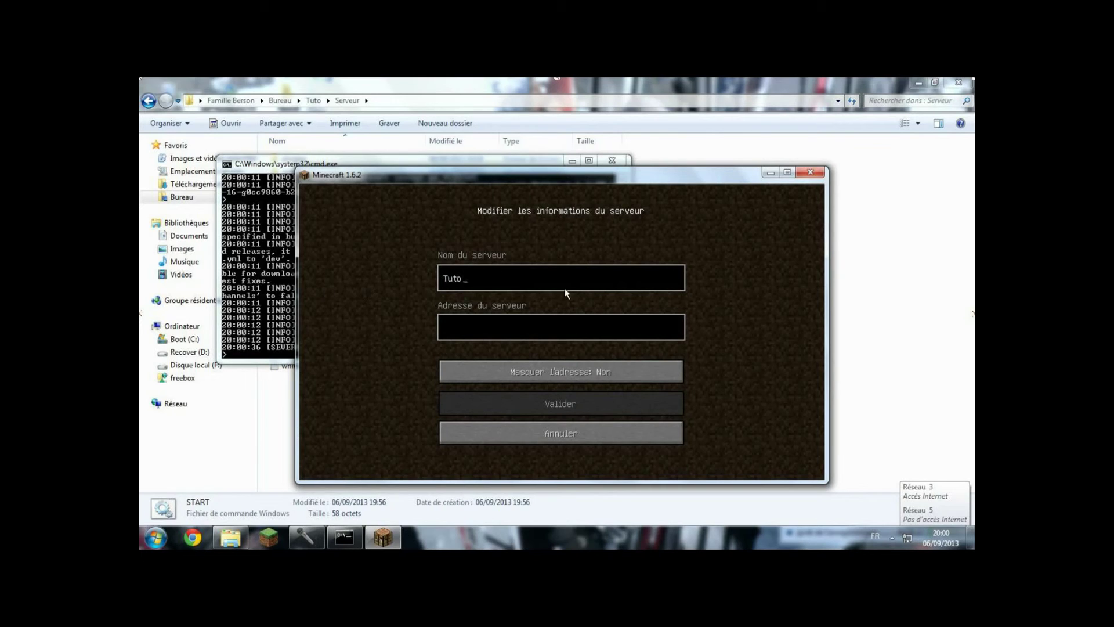
{"action": "left_click", "coordinate": [588, 333]}
{"action": "type", "text": "localhost"}
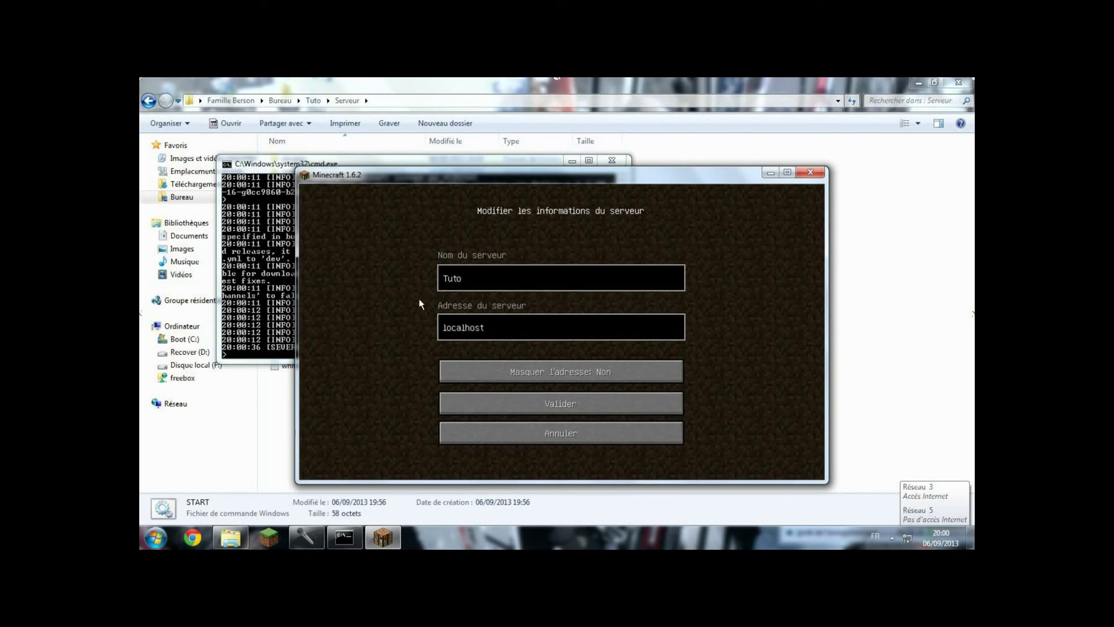
{"action": "left_click", "coordinate": [490, 397]}
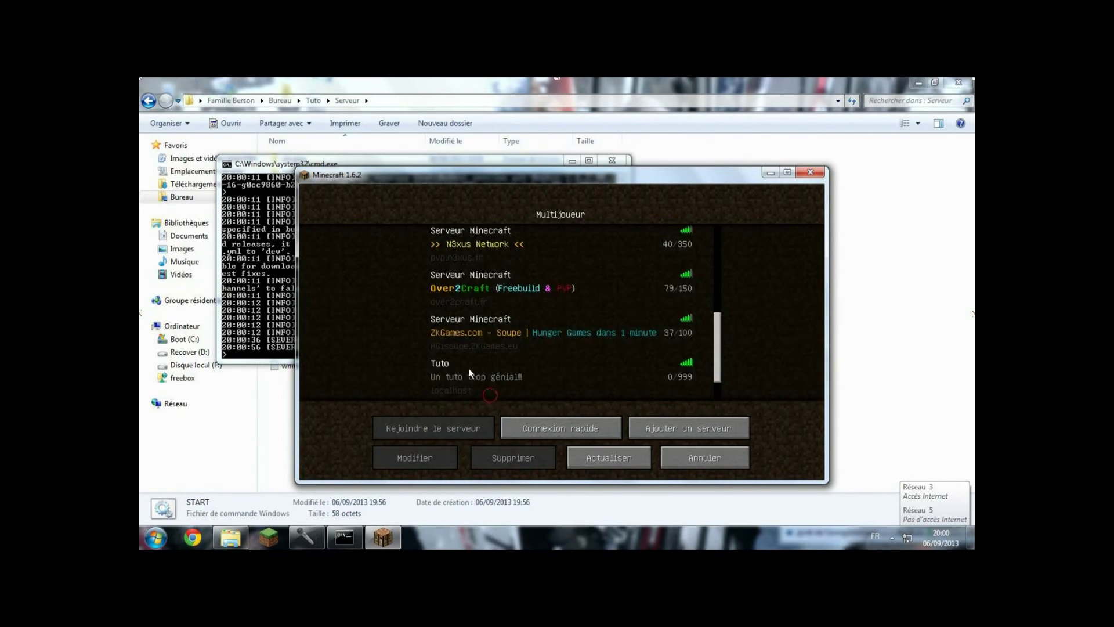
Step: Join the Tuto server and maximize the game window
{"action": "left_click", "coordinate": [454, 323]}
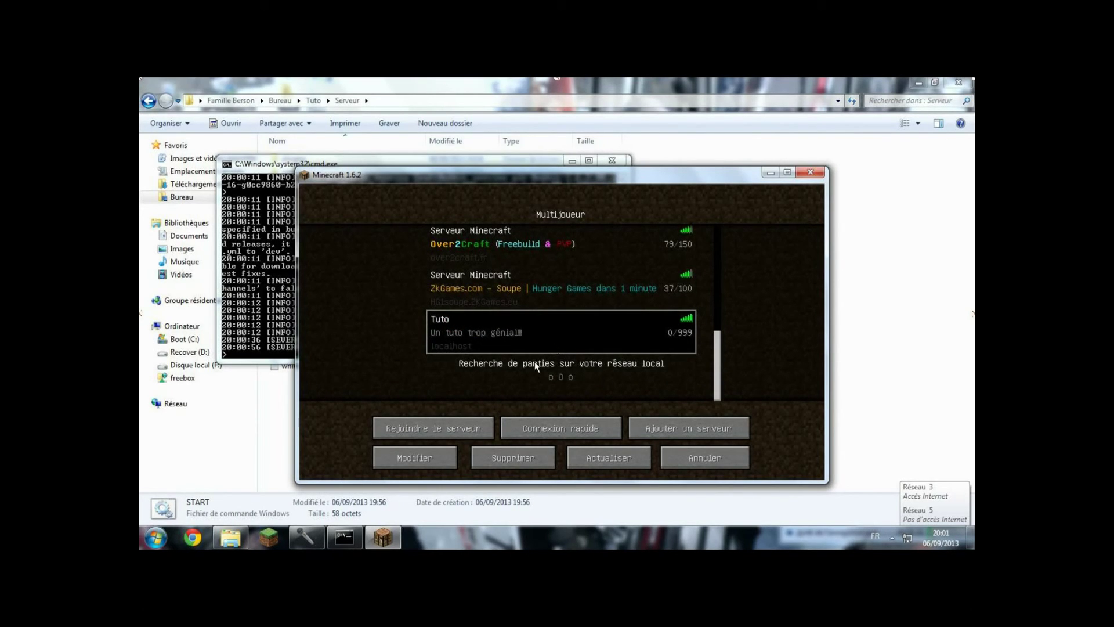
{"action": "left_click", "coordinate": [441, 430]}
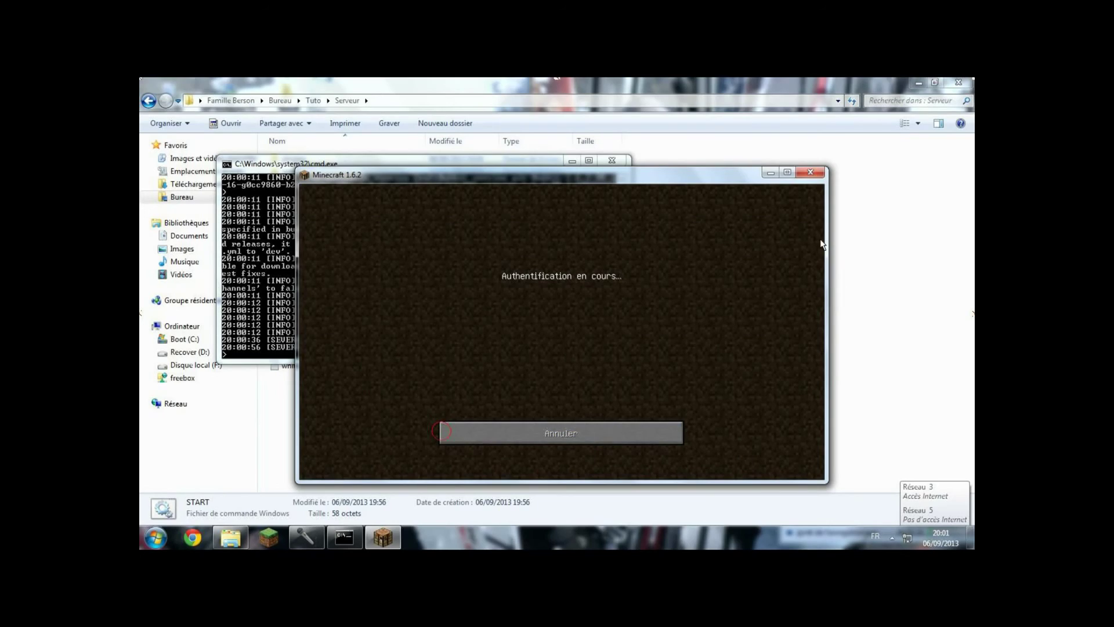
{"action": "left_click", "coordinate": [787, 173]}
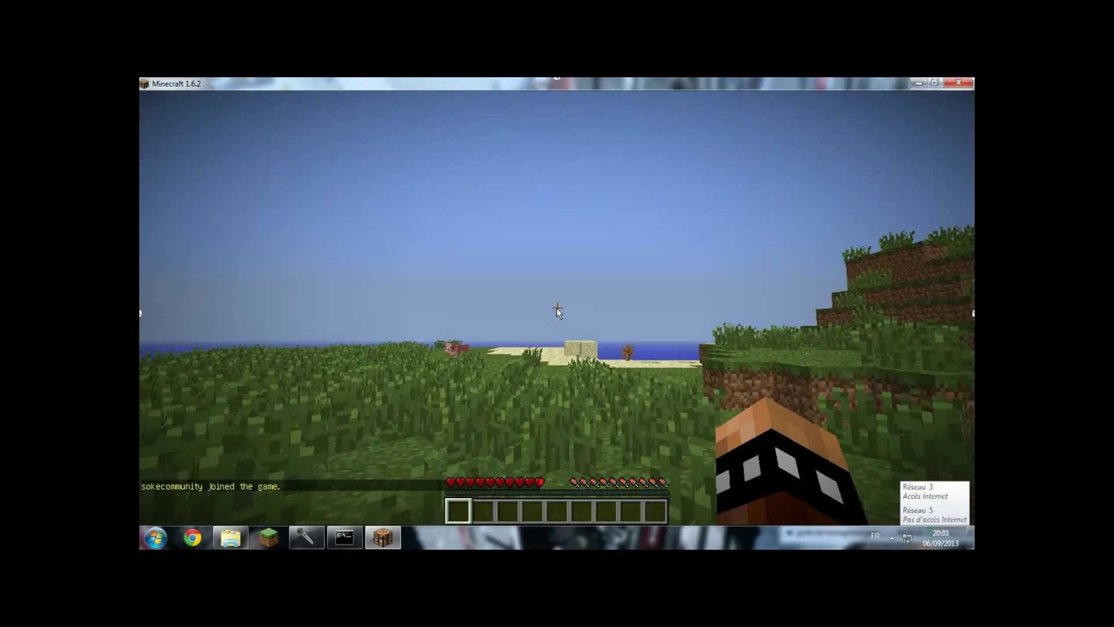
Step: Walk and jump through the server's world, cycle through the camera views, and break some blocks in the grass
{"action": "key", "text": "w"}
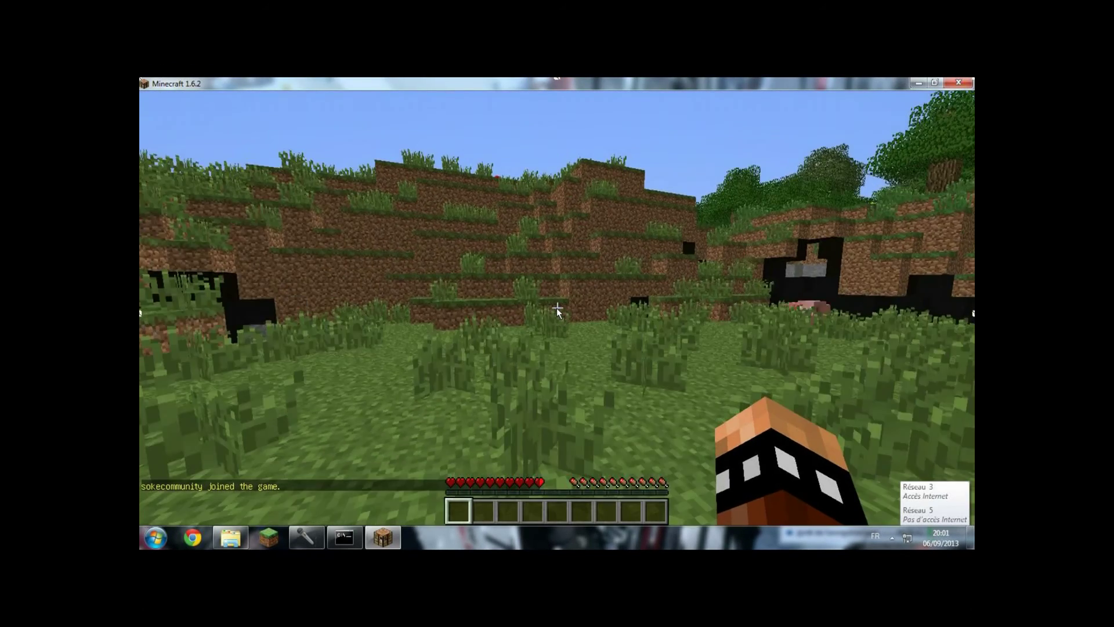
{"action": "key", "text": "w"}
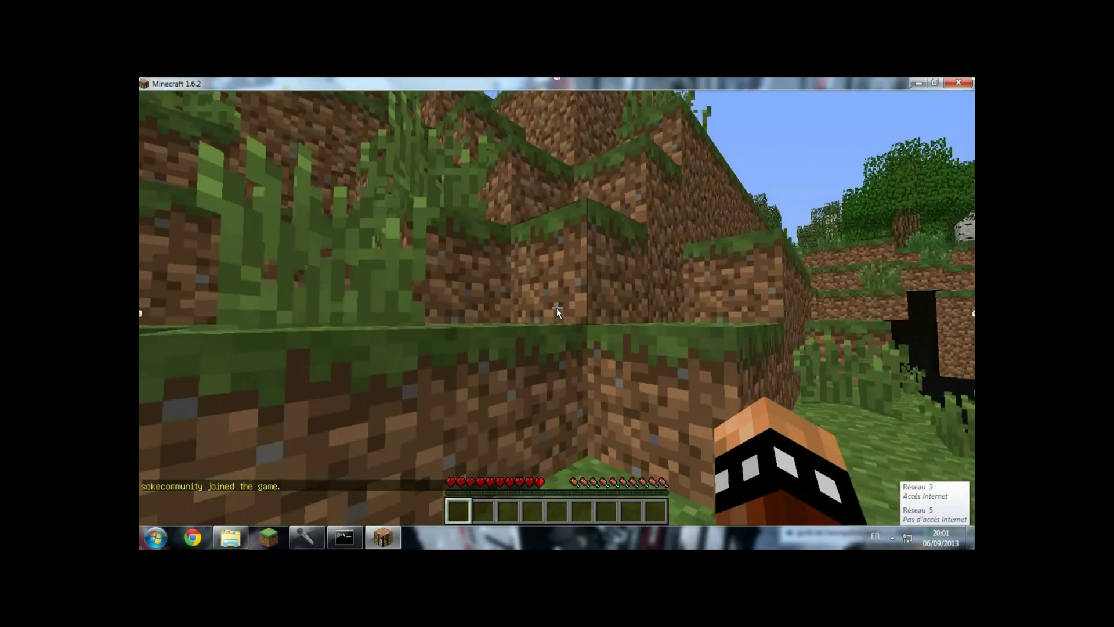
{"action": "key", "text": "F5"}
{"action": "key", "text": "F5"}
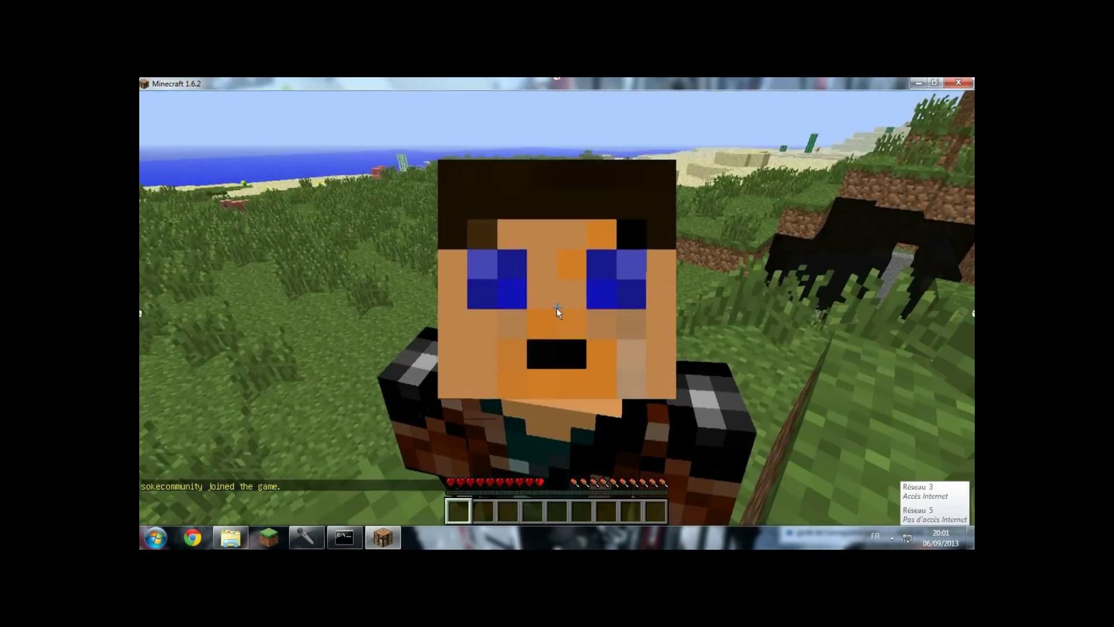
{"action": "key", "text": "F5"}
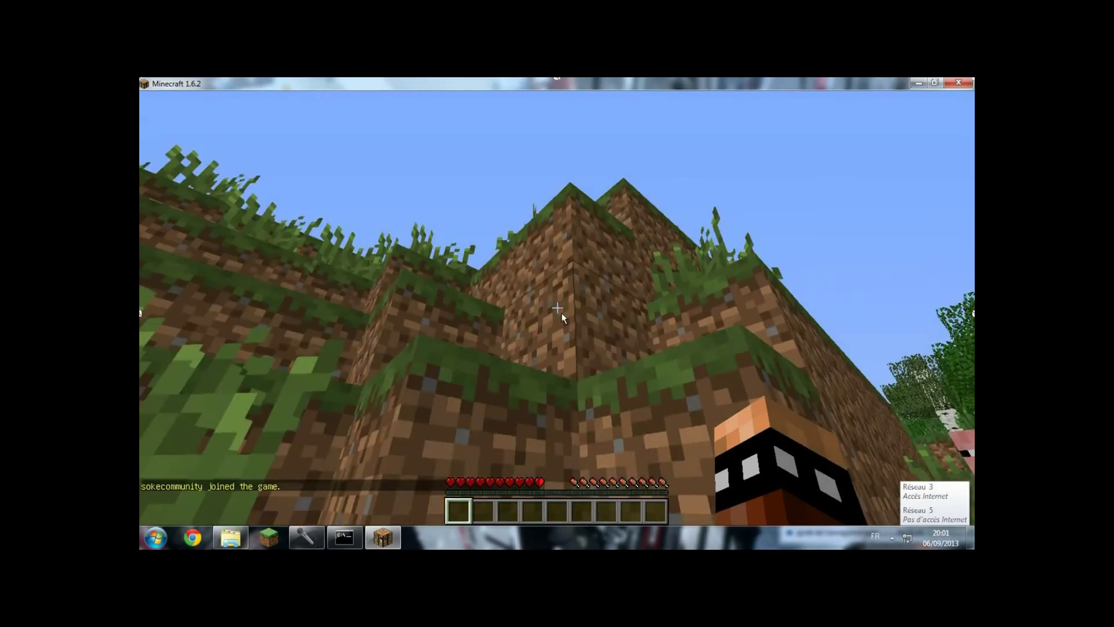
{"action": "key", "text": "space"}
{"action": "key", "text": "w"}
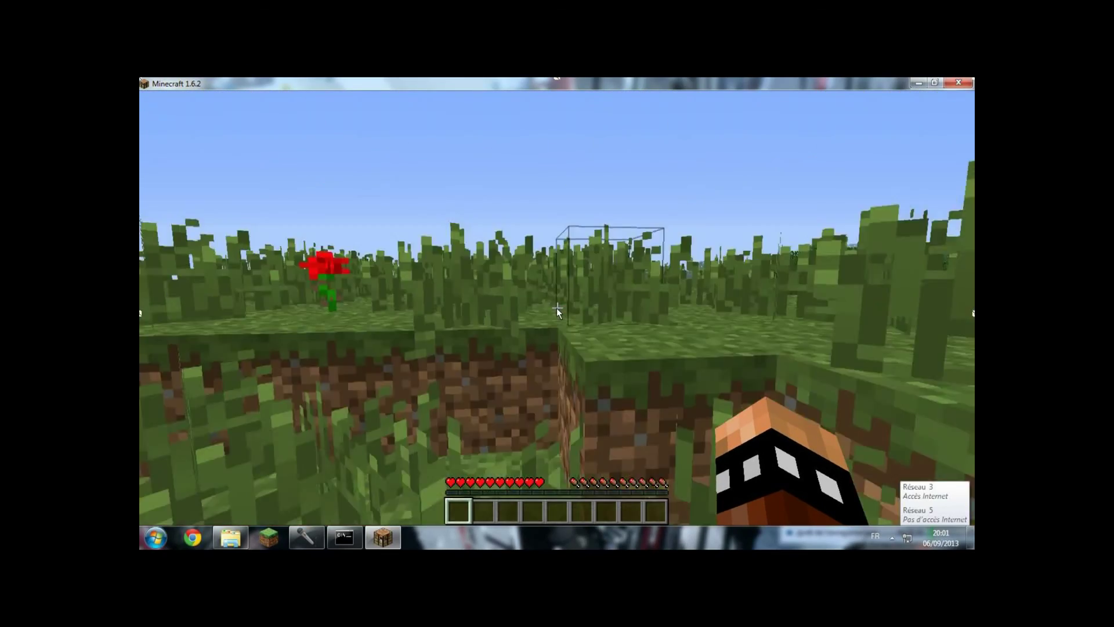
{"action": "key", "text": "w"}
{"action": "left_click", "coordinate": [555, 308]}
{"action": "left_click", "coordinate": [556, 308]}
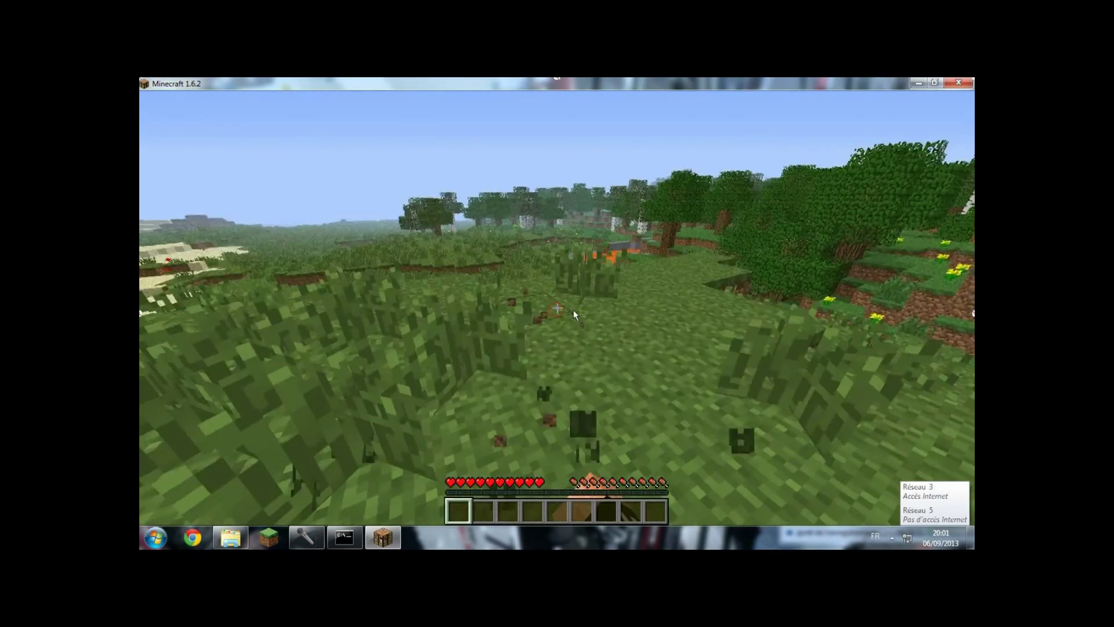
Step: Explore the server's world on foot, heading from the grassy slope through the forest and across the hills
{"action": "left_click", "coordinate": [556, 307]}
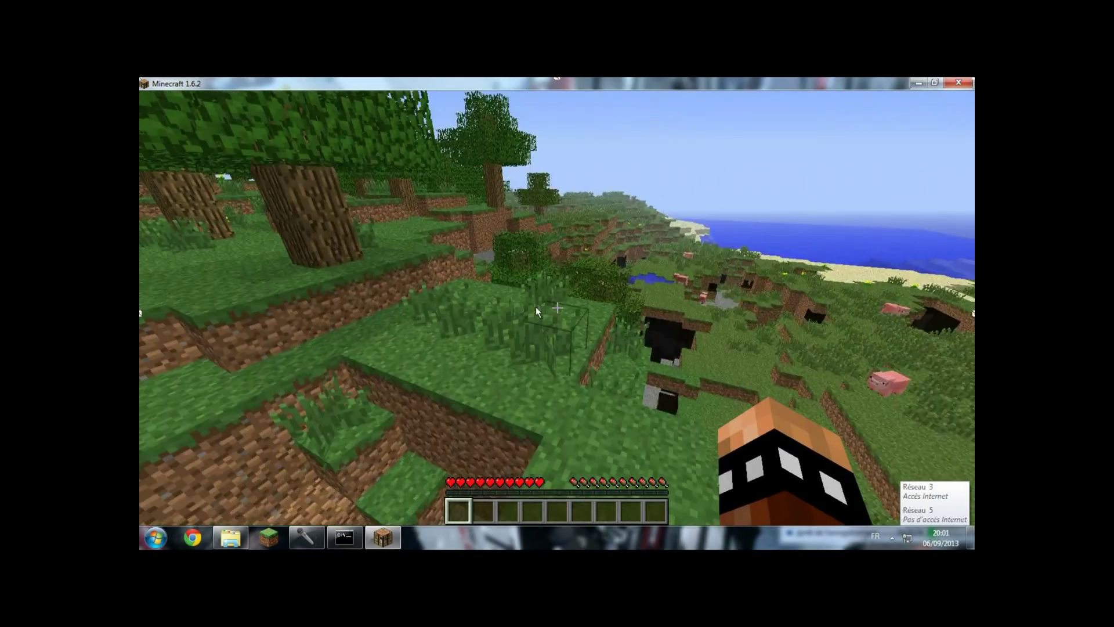
{"action": "key", "text": "w"}
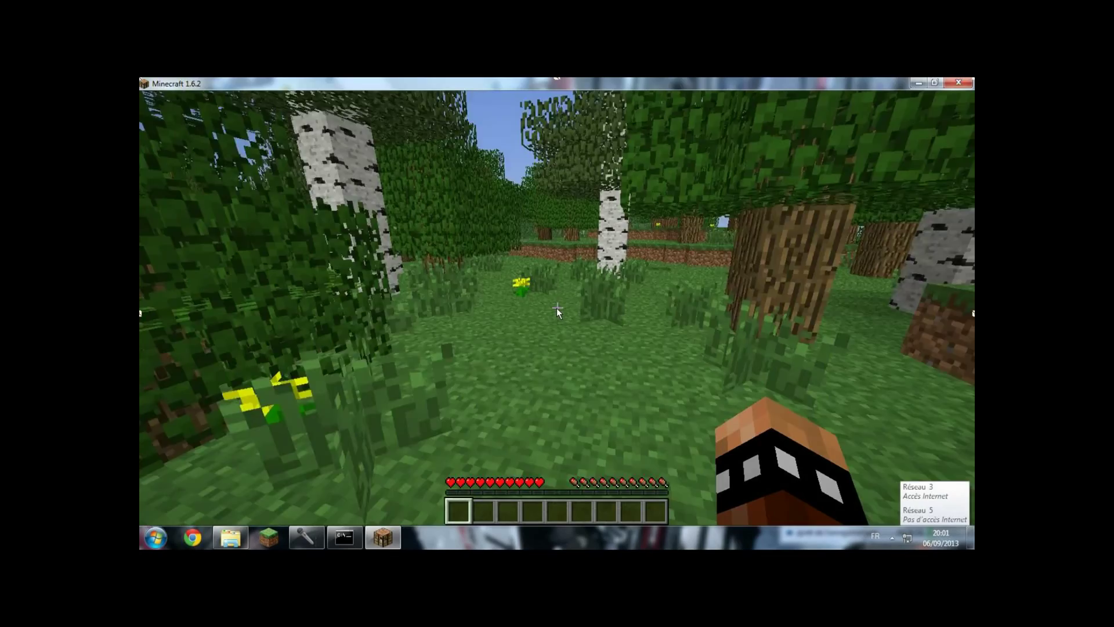
{"action": "key", "text": "w"}
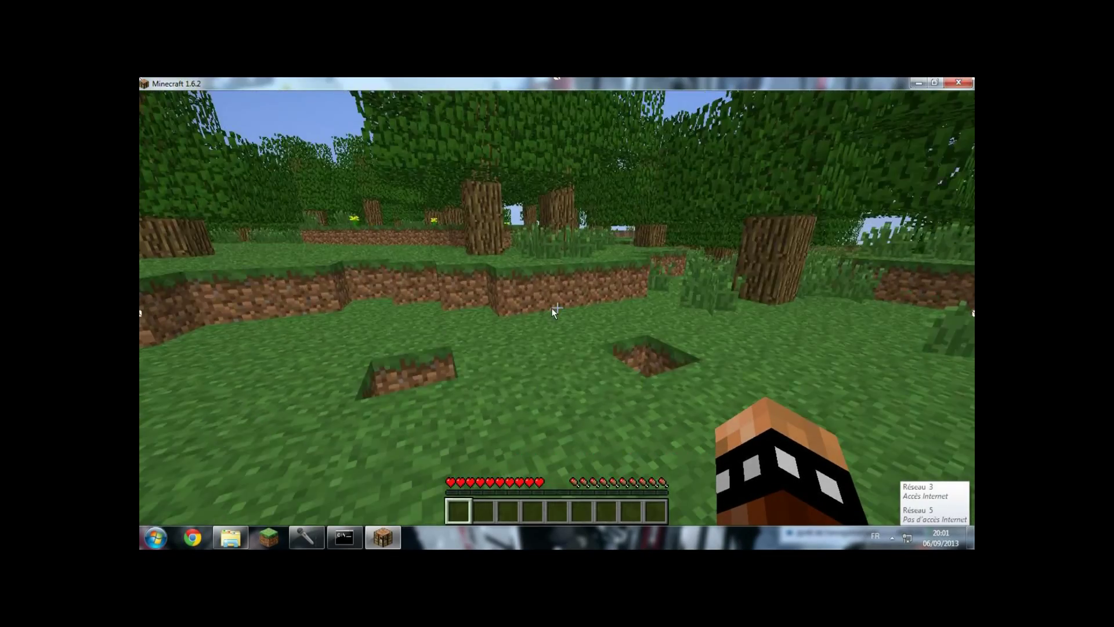
{"action": "key", "text": "w"}
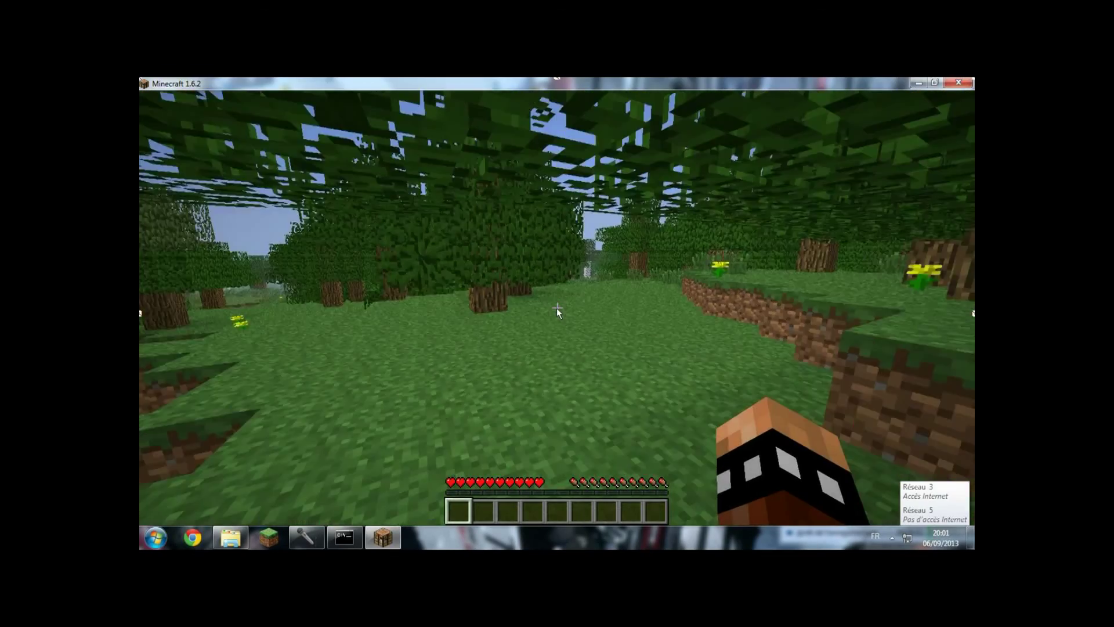
{"action": "key", "text": "w"}
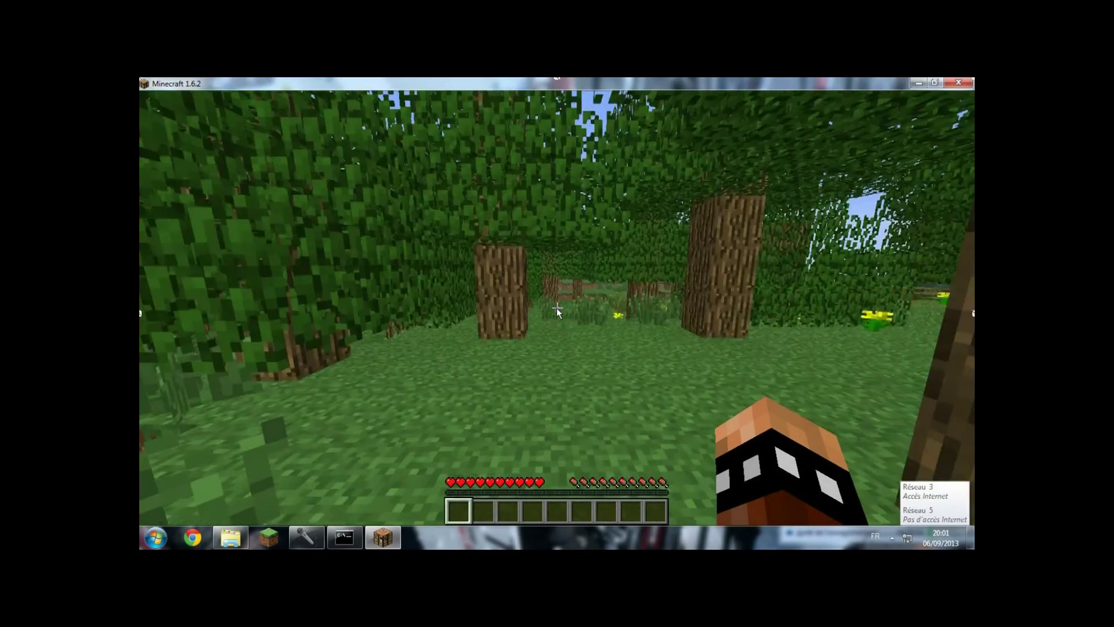
{"action": "key", "text": "w"}
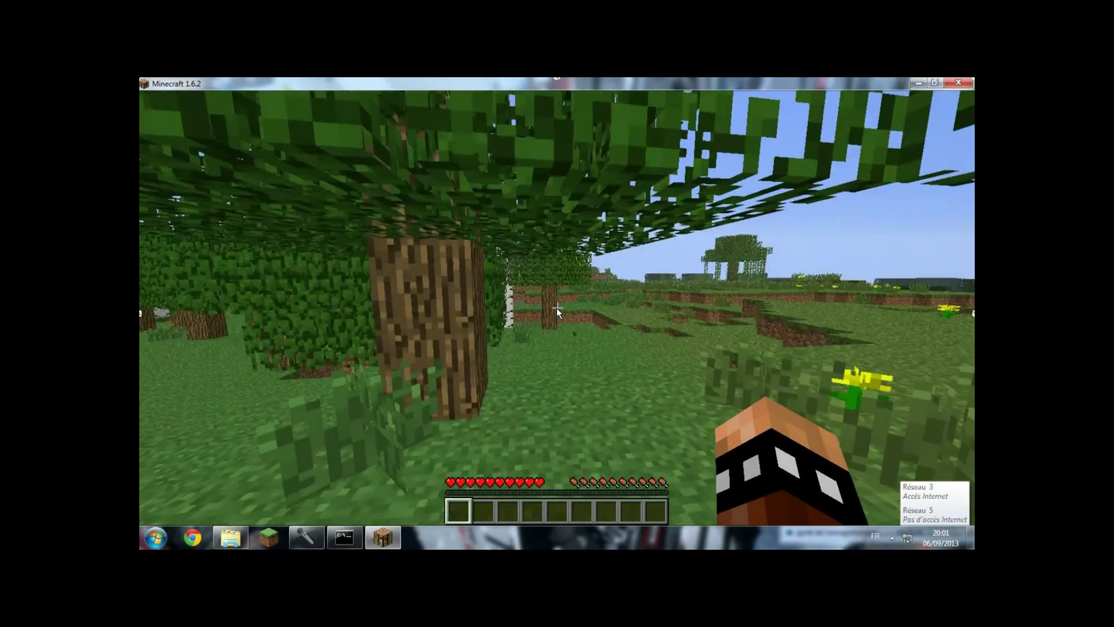
{"action": "key", "text": "w"}
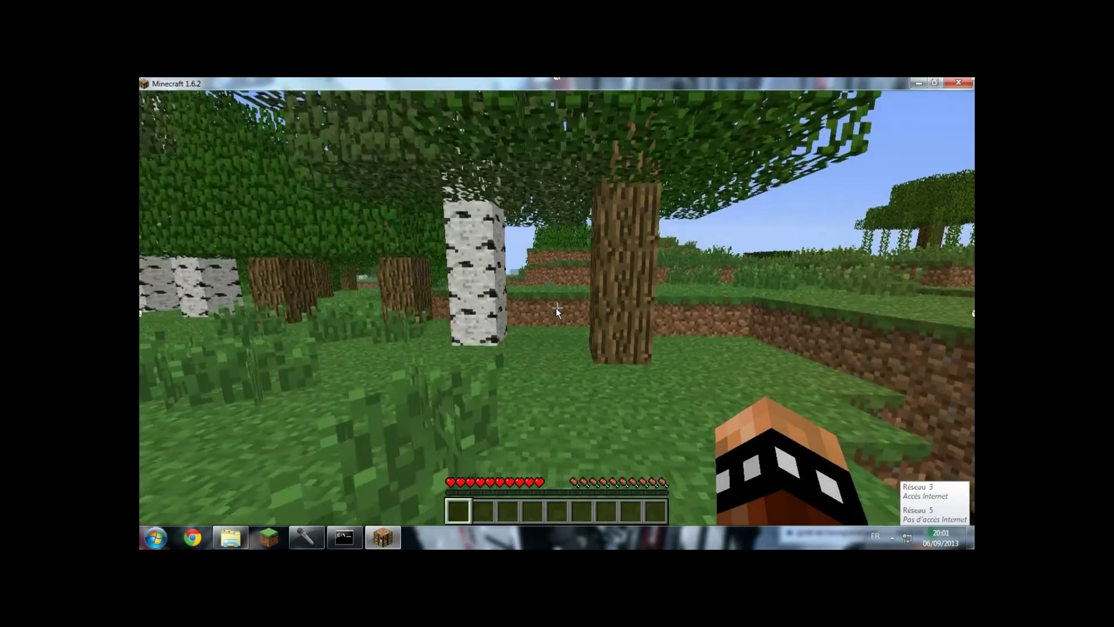
{"action": "key", "text": "w"}
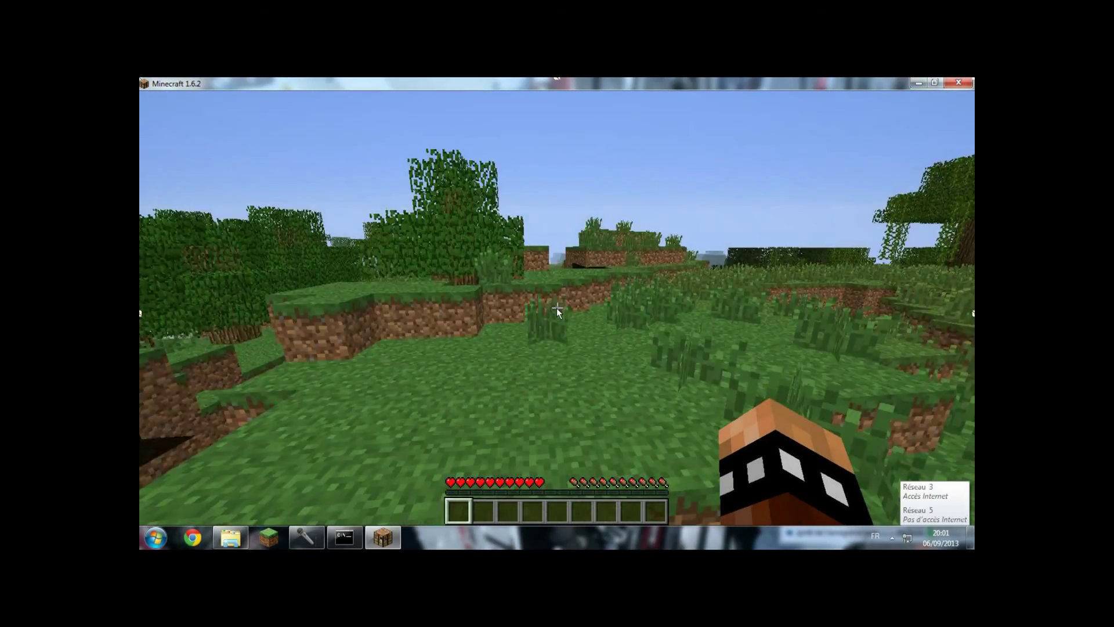
{"action": "key", "text": "w"}
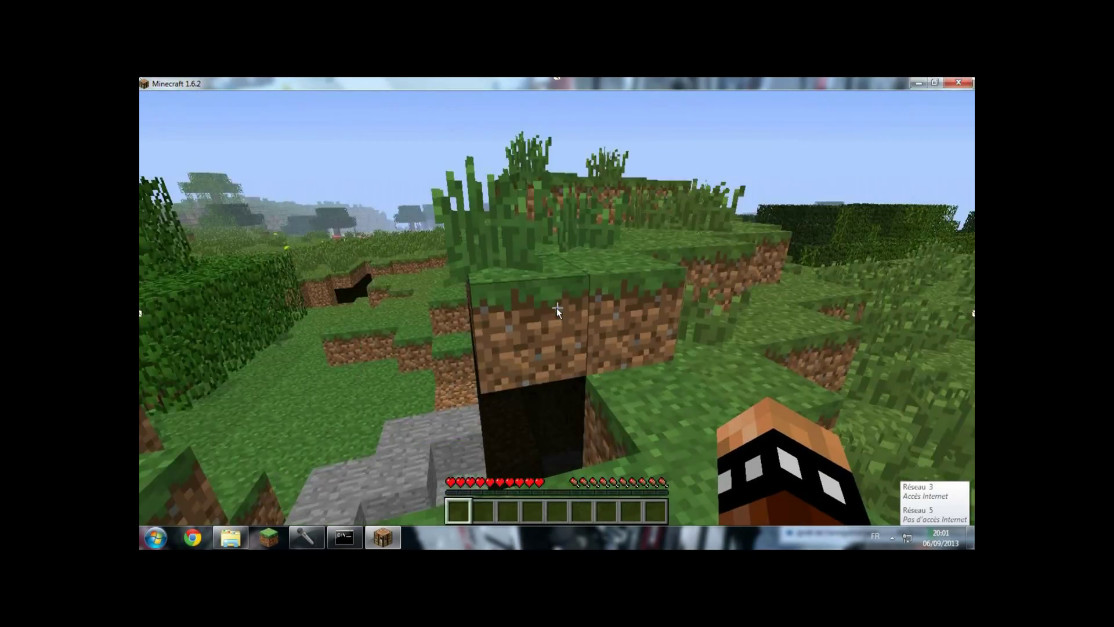
{"action": "key", "text": "w"}
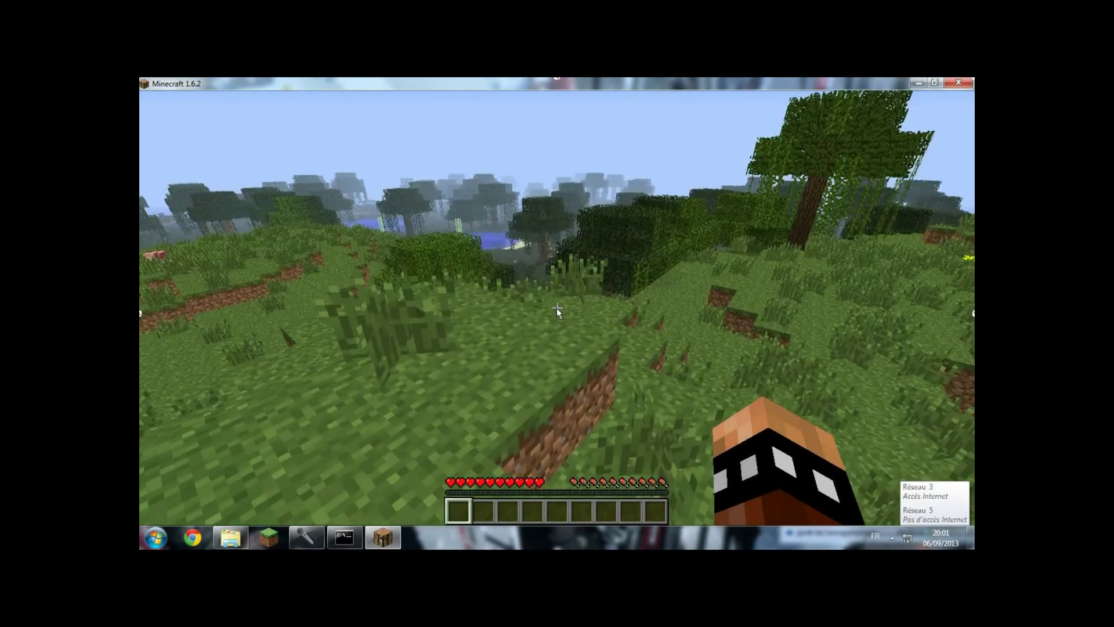
{"action": "key", "text": "w"}
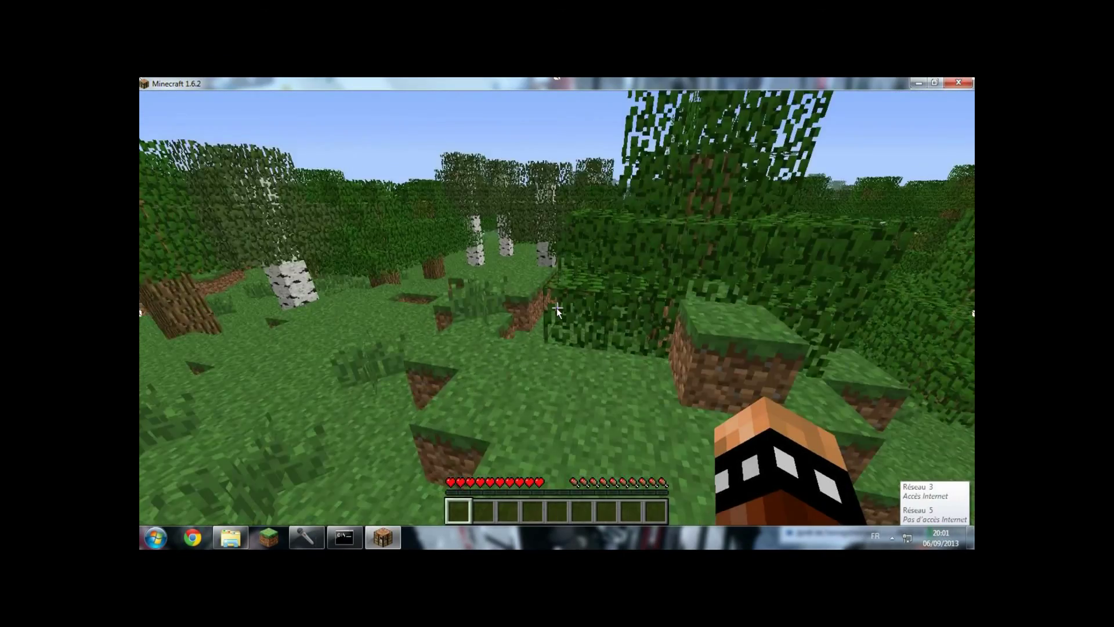
{"action": "key", "text": "w"}
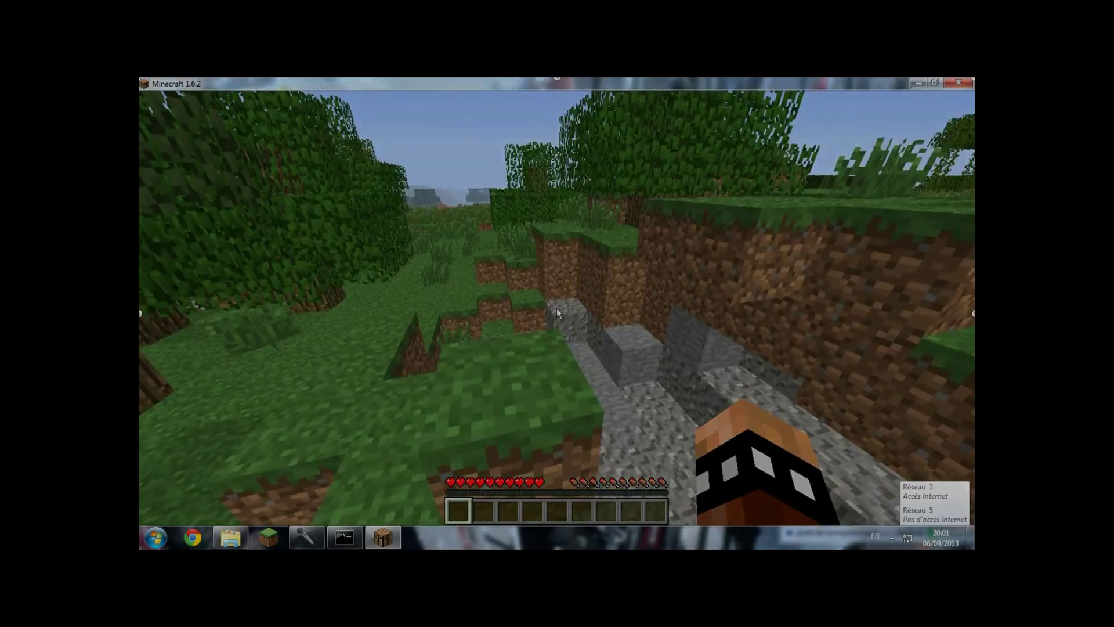
{"action": "key", "text": "w"}
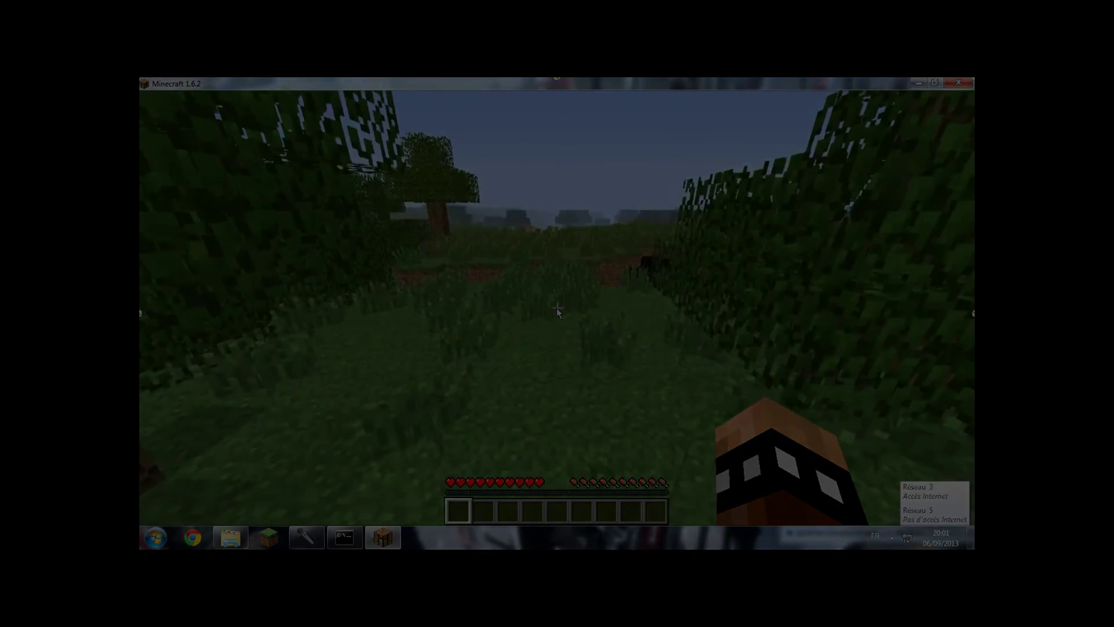